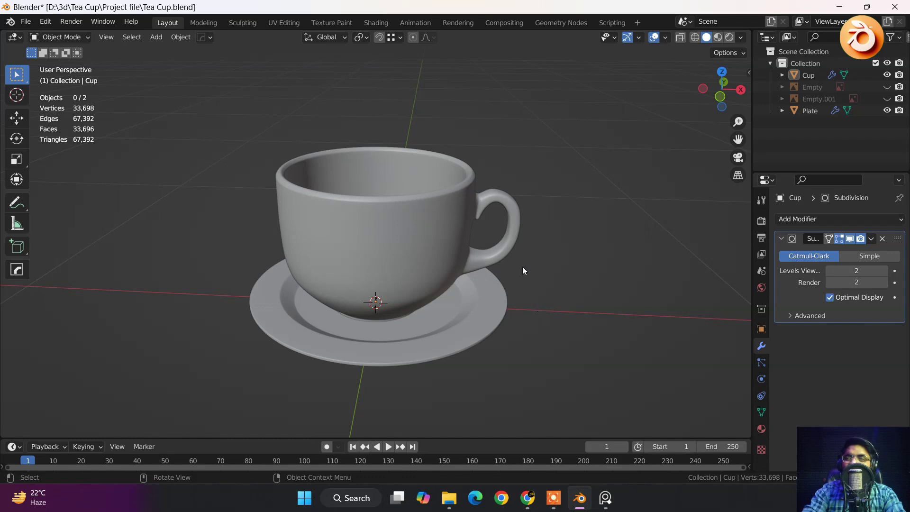
{"action": "left_click_drag", "start_coordinate": [229, 134], "coordinate": [579, 392]}
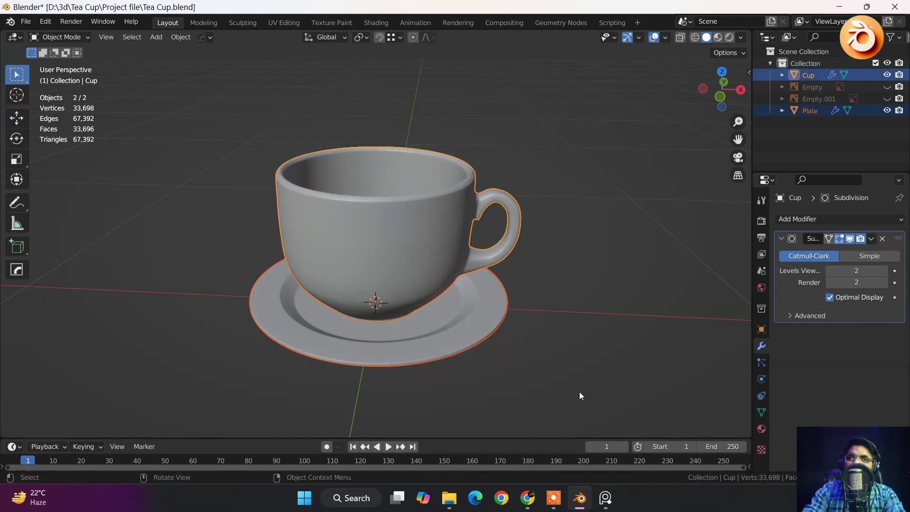
{"action": "key", "text": "alt+a"}
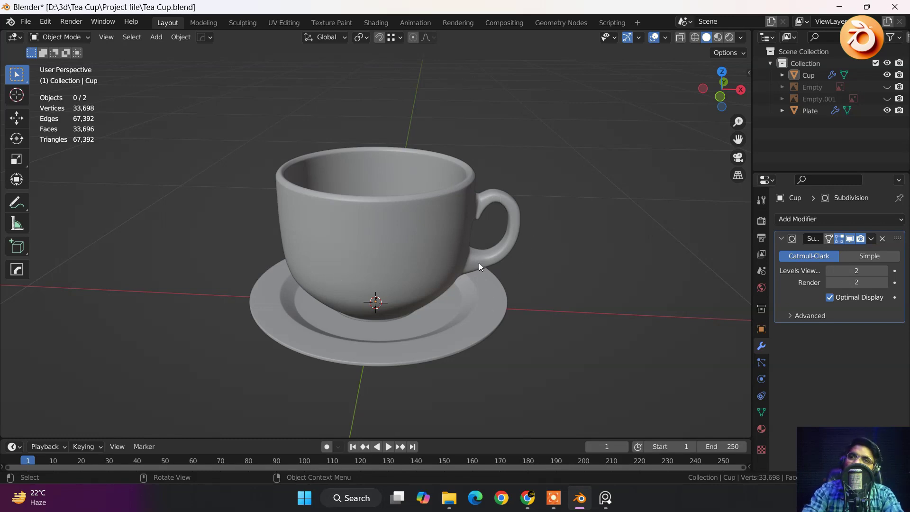
{"action": "left_click_drag", "start_coordinate": [485, 406], "coordinate": [397, 351]}
{"action": "left_click", "coordinate": [467, 381]}
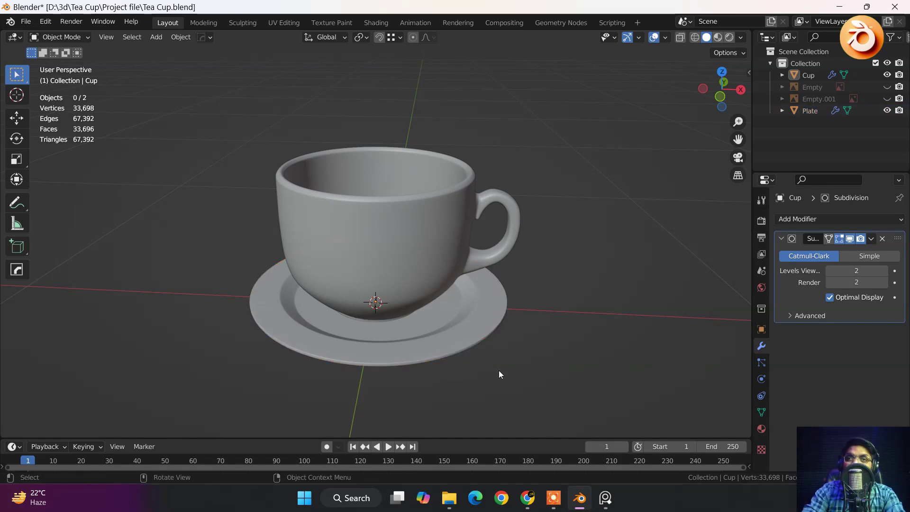
{"action": "left_click_drag", "start_coordinate": [498, 370], "coordinate": [207, 172]}
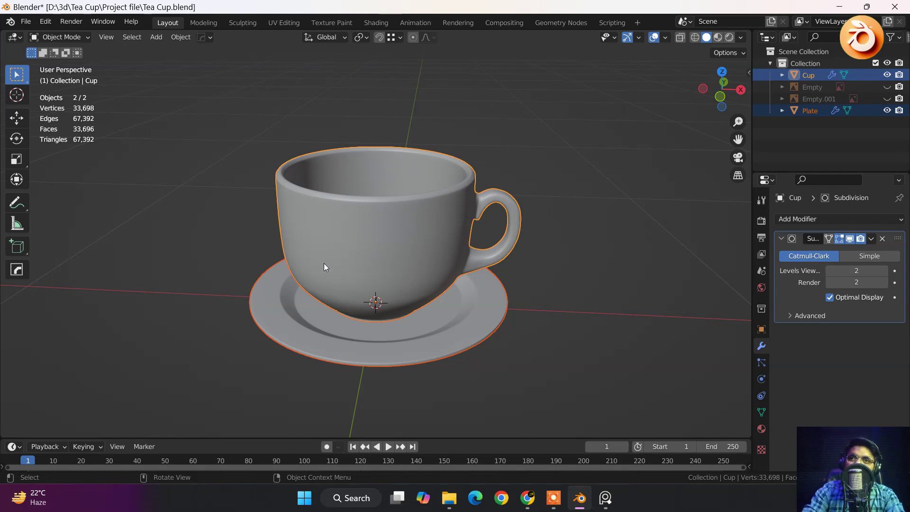
{"action": "left_click", "coordinate": [200, 248]}
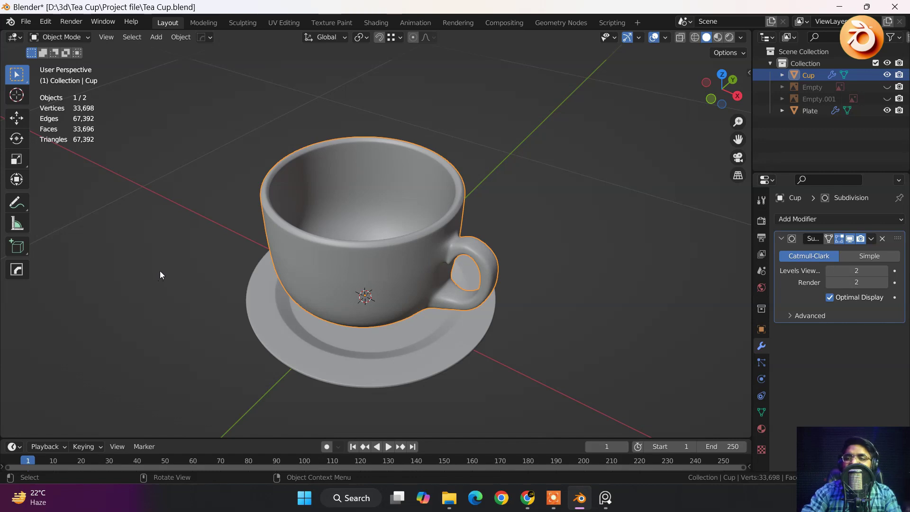
Step: Deselect the cup and switch to the Shading workspace
{"action": "left_click", "coordinate": [64, 253]}
{"action": "scroll", "coordinate": [191, 250], "scroll_direction": "down", "scroll_amount": 3}
{"action": "middle_click_drag", "start_coordinate": [213, 250], "coordinate": [243, 217]}
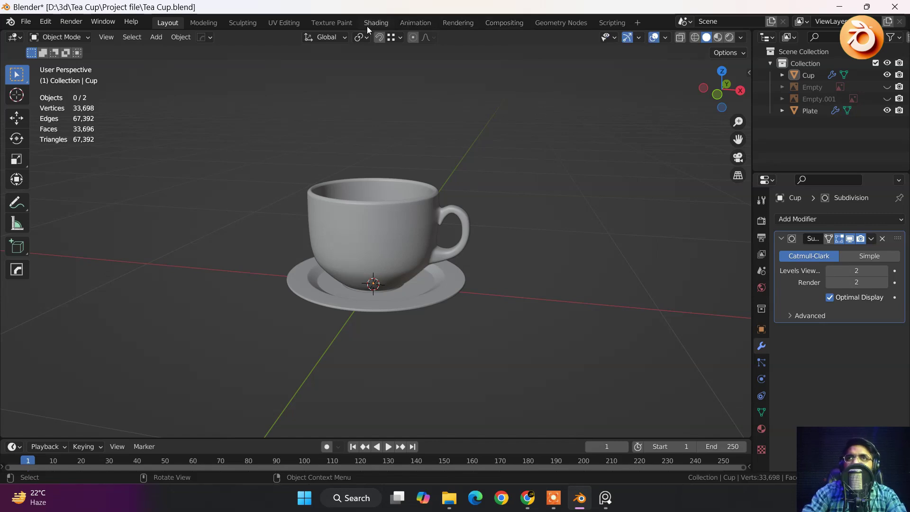
{"action": "mouse_move", "coordinate": [403, 161]}
{"action": "middle_mouse_down"}
{"action": "mouse_move", "coordinate": [223, 149]}
{"action": "mouse_move", "coordinate": [255, 170]}
{"action": "mouse_move", "coordinate": [445, 170]}
{"action": "mouse_move", "coordinate": [382, 94]}
{"action": "middle_mouse_up"}
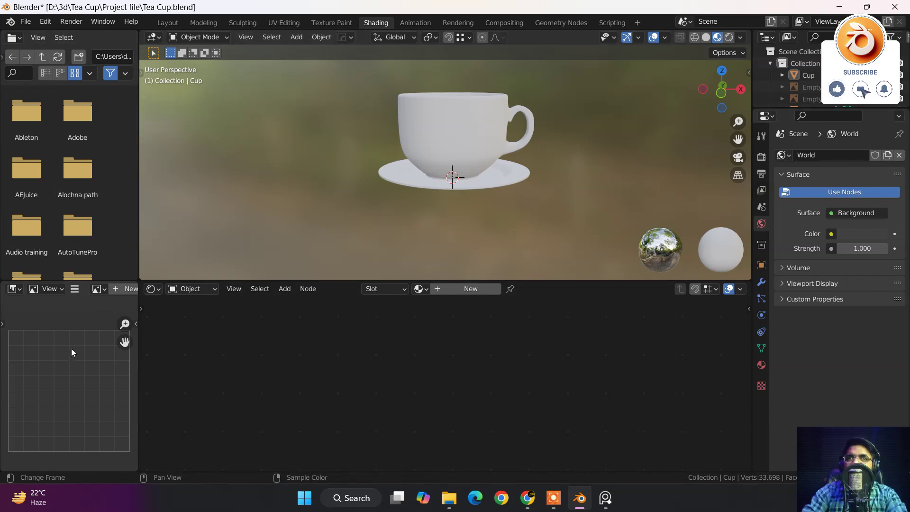
{"action": "scroll", "coordinate": [71, 348], "scroll_direction": "down", "scroll_amount": 4}
{"action": "scroll", "coordinate": [72, 341], "scroll_direction": "up", "scroll_amount": 4}
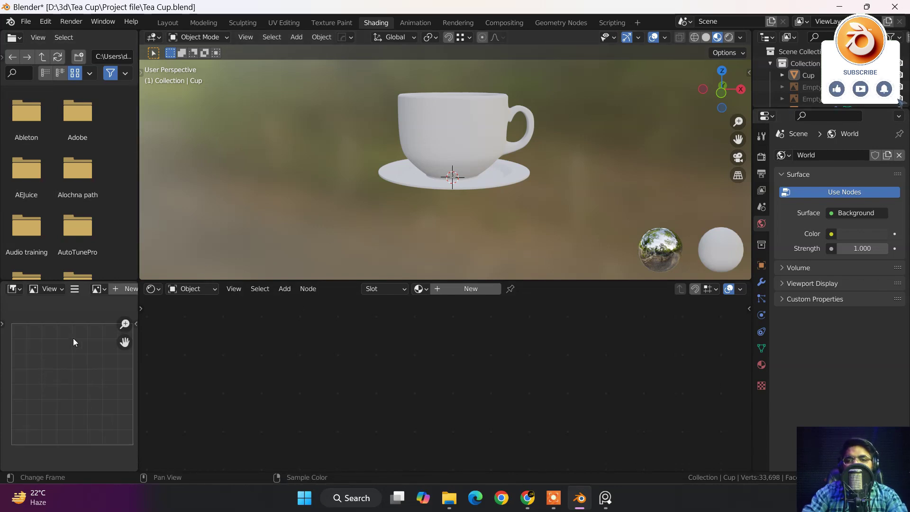
{"action": "middle_click_drag", "start_coordinate": [75, 339], "coordinate": [66, 343]}
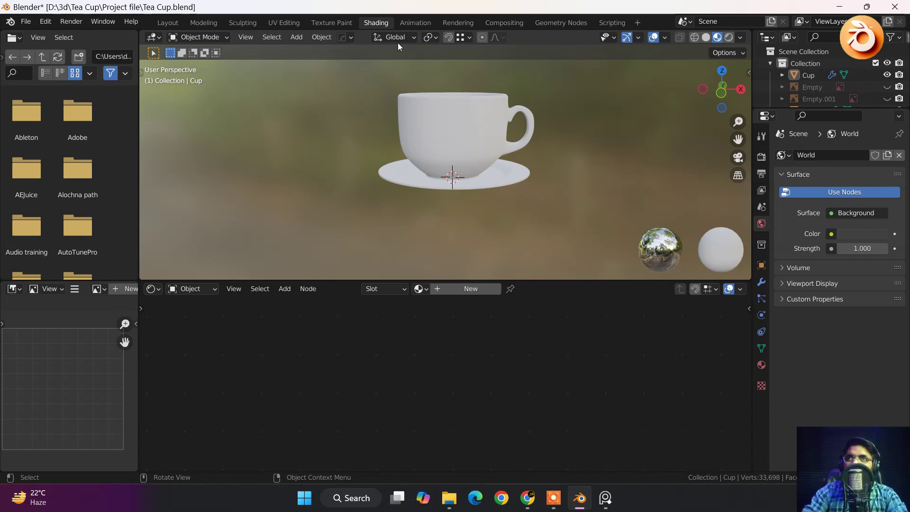
{"action": "middle_click_drag", "start_coordinate": [528, 127], "coordinate": [632, 134]}
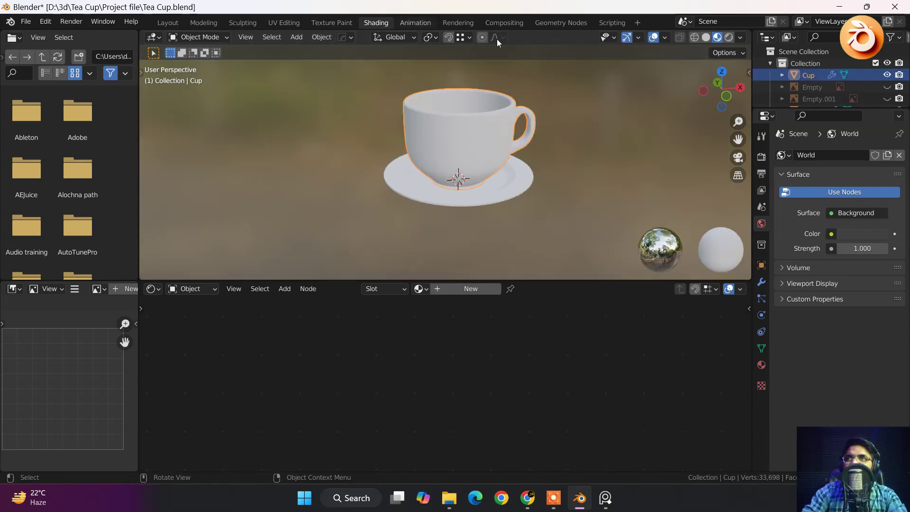
Step: Inspect the cup and plate in wireframe and solid viewport shading, and return to Material Preview
{"action": "left_click", "coordinate": [696, 38]}
{"action": "mouse_move", "coordinate": [466, 121]}
{"action": "middle_mouse_down"}
{"action": "mouse_move", "coordinate": [394, 139]}
{"action": "mouse_move", "coordinate": [428, 148]}
{"action": "mouse_move", "coordinate": [431, 169]}
{"action": "mouse_move", "coordinate": [597, 114]}
{"action": "middle_mouse_up"}
{"action": "scroll", "coordinate": [433, 147], "scroll_direction": "up", "scroll_amount": 5}
{"action": "scroll", "coordinate": [436, 147], "scroll_direction": "down", "scroll_amount": 2}
{"action": "left_click", "coordinate": [705, 38]}
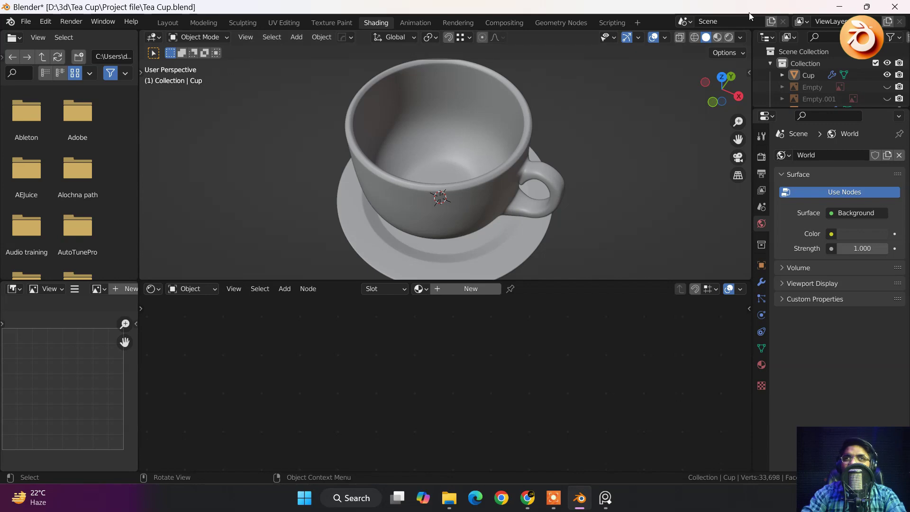
{"action": "left_click", "coordinate": [717, 38]}
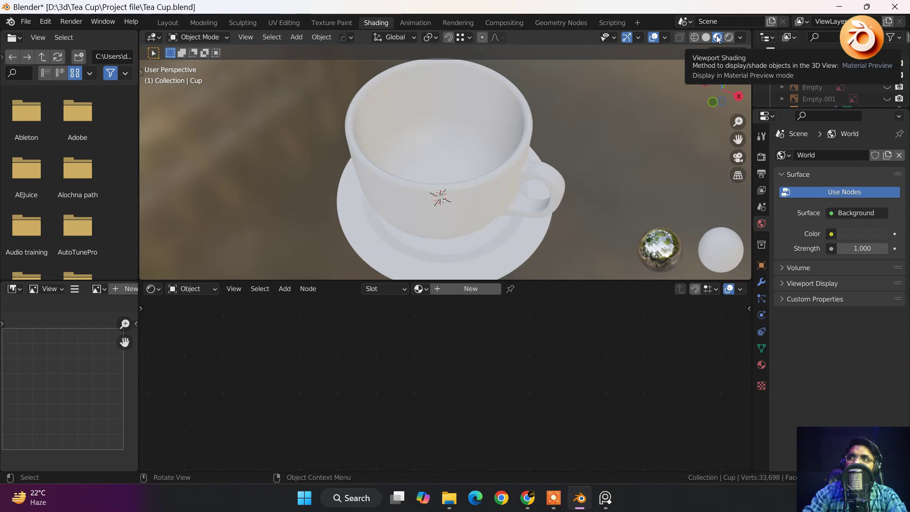
{"action": "middle_click_drag", "start_coordinate": [426, 191], "coordinate": [483, 161]}
{"action": "scroll", "coordinate": [413, 191], "scroll_direction": "down", "scroll_amount": 3}
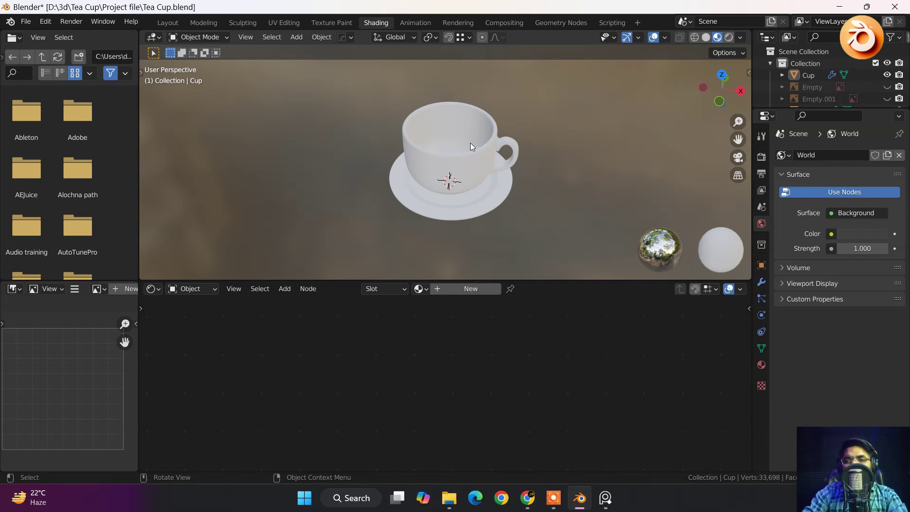
Step: Select the cup, open its material properties and widen the properties area
{"action": "left_click", "coordinate": [469, 144]}
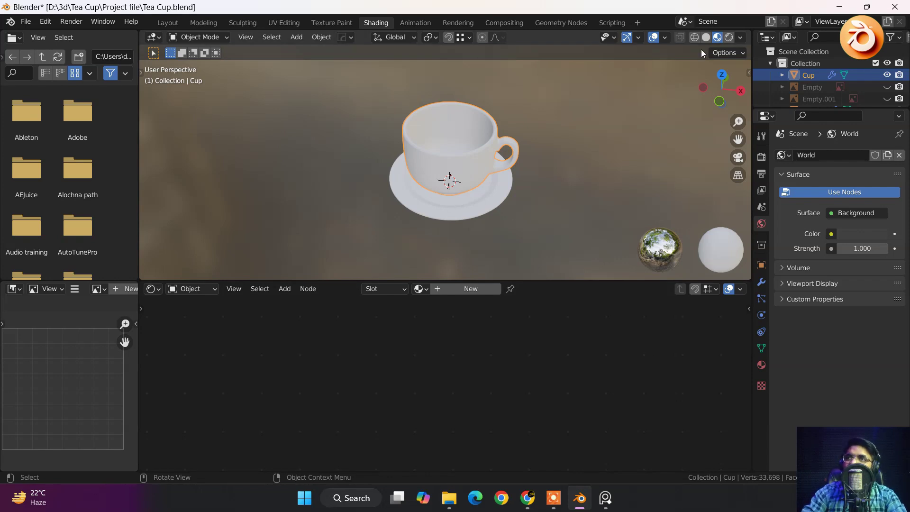
{"action": "scroll", "coordinate": [429, 164], "scroll_direction": "up", "scroll_amount": 2}
{"action": "middle_click_drag", "start_coordinate": [430, 163], "coordinate": [427, 143]}
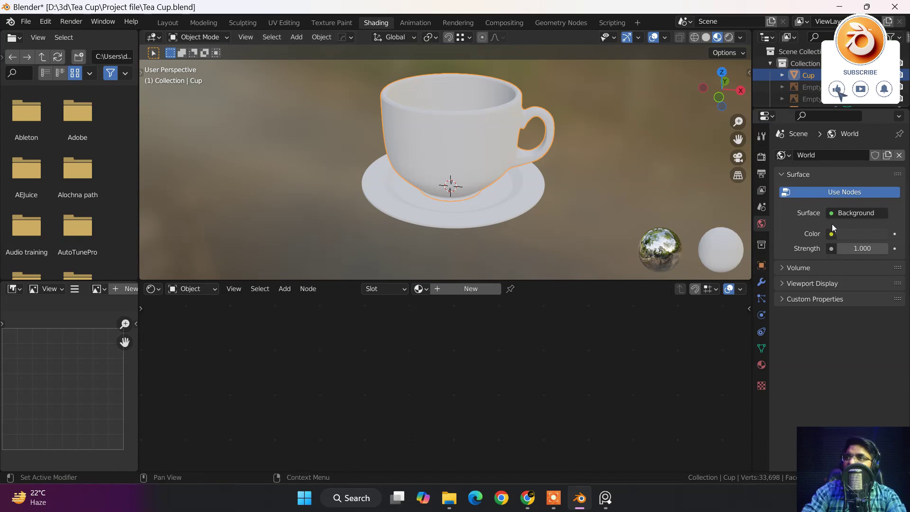
{"action": "left_click", "coordinate": [760, 366]}
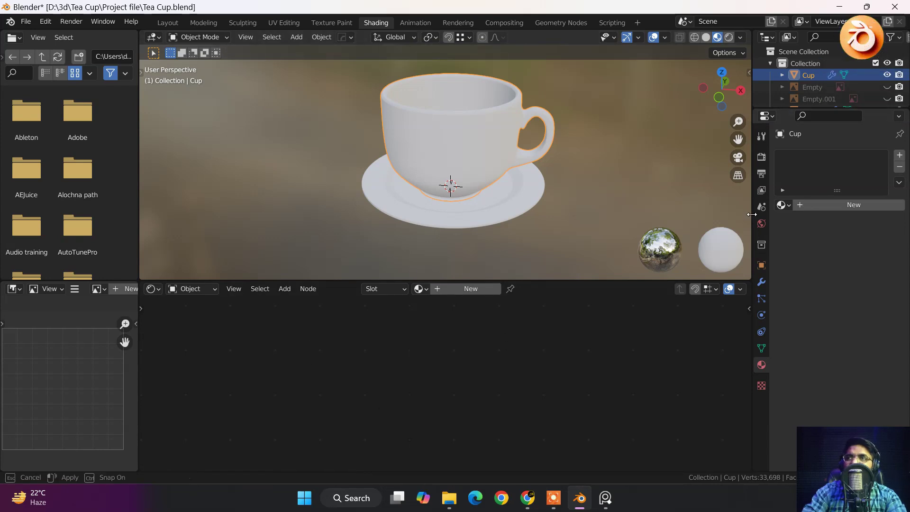
{"action": "left_click_drag", "start_coordinate": [752, 217], "coordinate": [659, 217]}
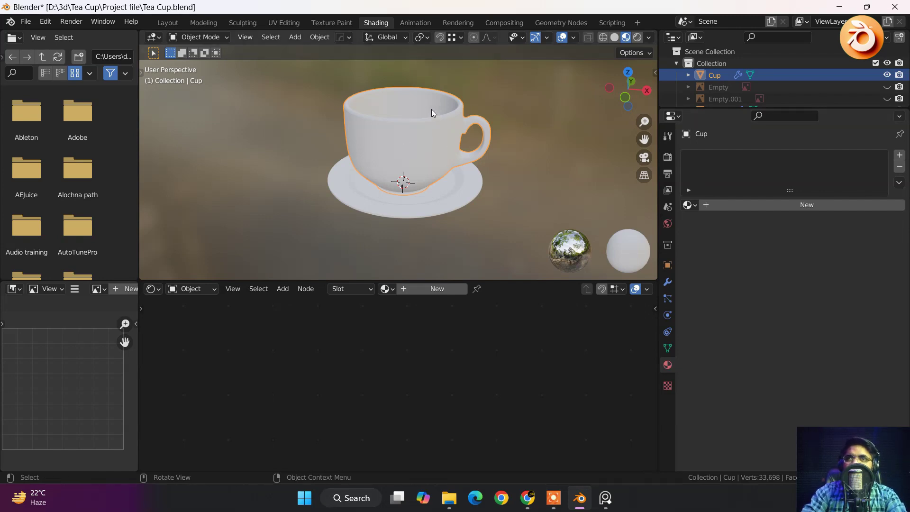
Step: Create a new node-based material on the cup
{"action": "scroll", "coordinate": [430, 106], "scroll_direction": "up", "scroll_amount": 4}
{"action": "middle_click_drag", "start_coordinate": [429, 106], "coordinate": [419, 163], "text": "shift"}
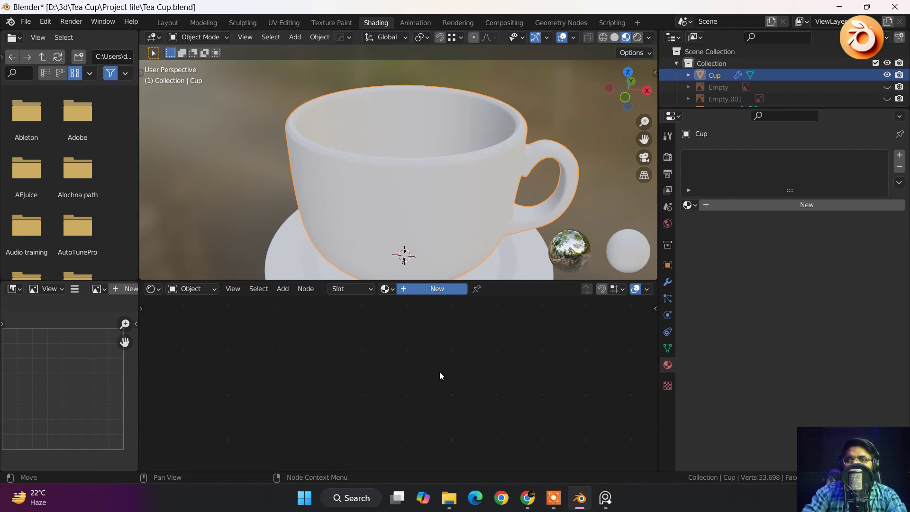
{"action": "scroll", "coordinate": [443, 360], "scroll_direction": "down", "scroll_amount": 5}
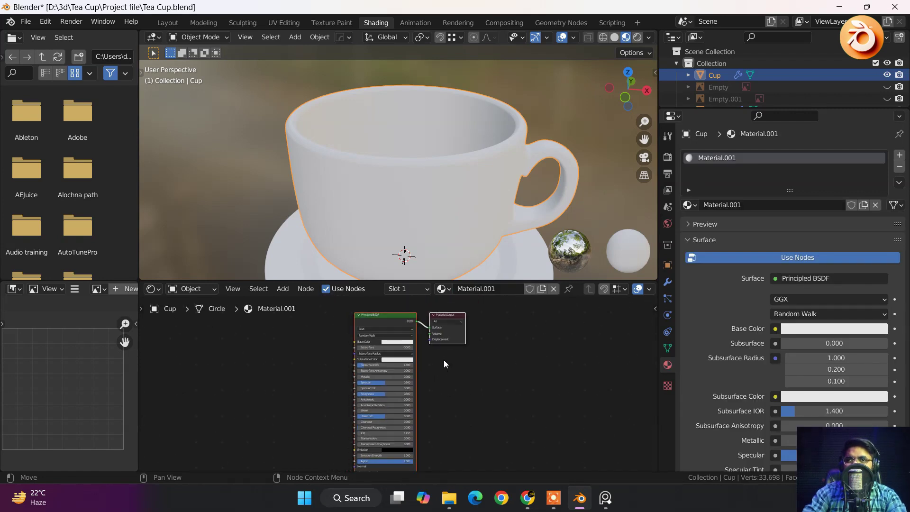
{"action": "middle_click_drag", "start_coordinate": [453, 380], "coordinate": [449, 368]}
{"action": "scroll", "coordinate": [450, 370], "scroll_direction": "down", "scroll_amount": 1}
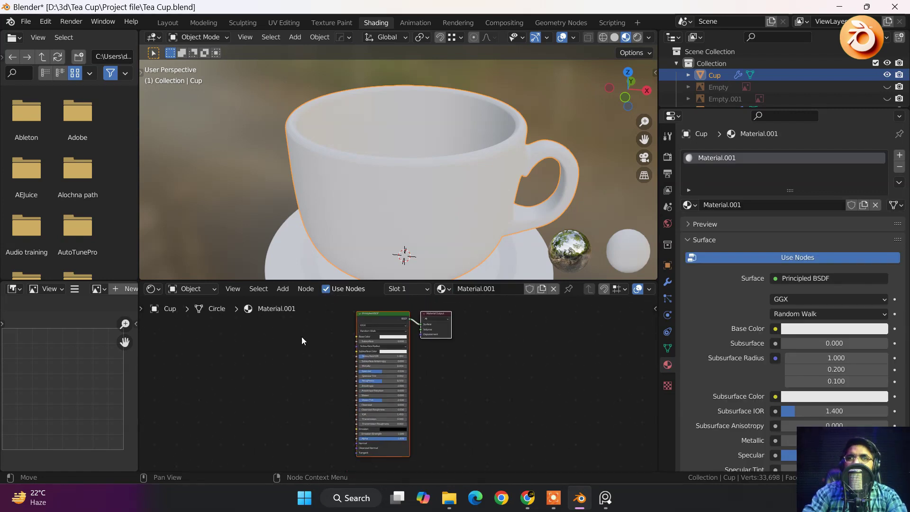
Step: Space the Principled BSDF and Material Output nodes further apart in the cup's material graph
{"action": "mouse_move", "coordinate": [315, 301]}
{"action": "left_mouse_down"}
{"action": "mouse_move", "coordinate": [492, 413]}
{"action": "mouse_move", "coordinate": [515, 439]}
{"action": "left_mouse_up"}
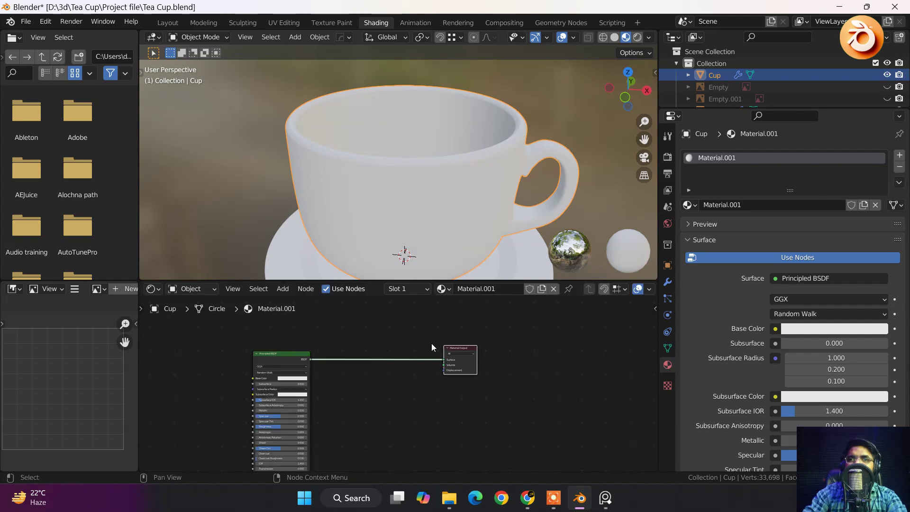
{"action": "left_click_drag", "start_coordinate": [310, 351], "coordinate": [346, 353]}
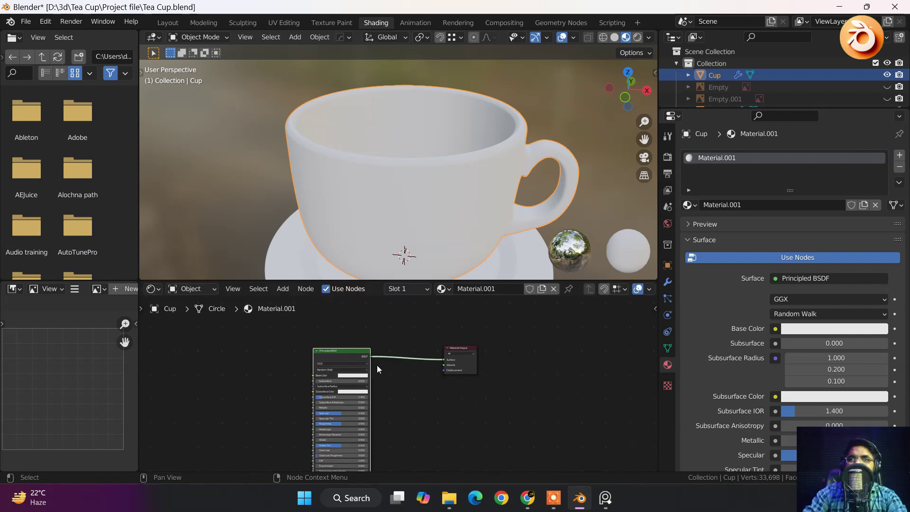
{"action": "scroll", "coordinate": [397, 384], "scroll_direction": "up", "scroll_amount": 6}
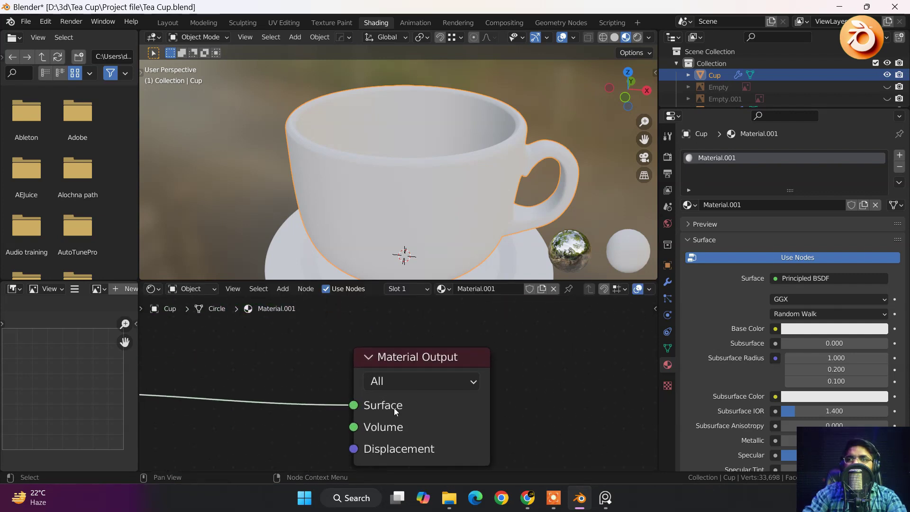
{"action": "scroll", "coordinate": [394, 410], "scroll_direction": "up", "scroll_amount": 1}
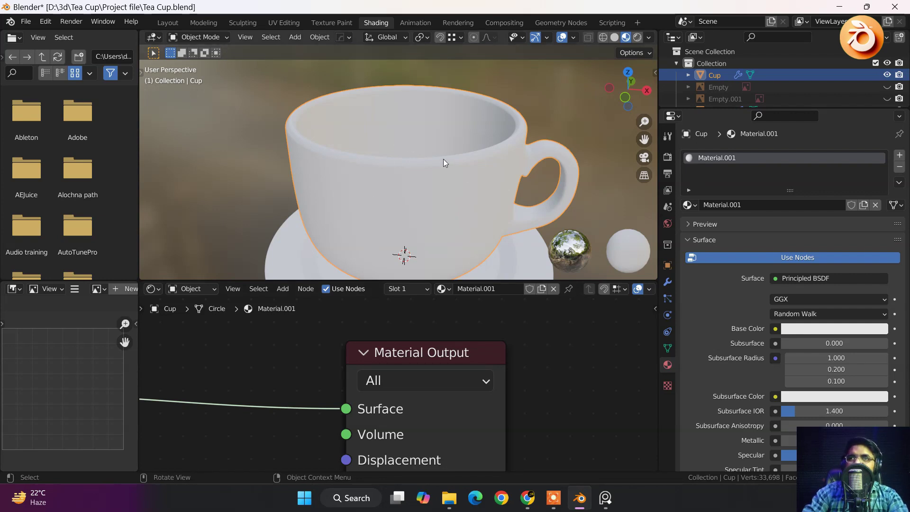
{"action": "scroll", "coordinate": [308, 329], "scroll_direction": "down", "scroll_amount": 10}
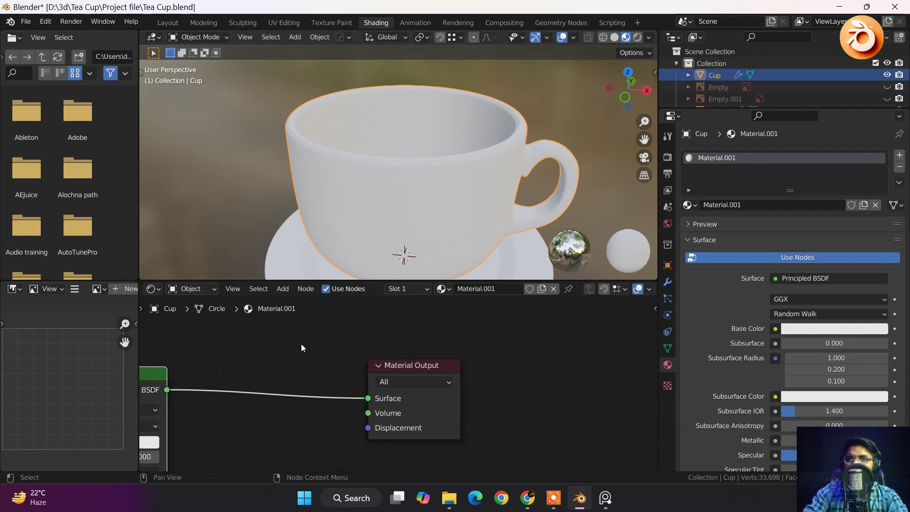
{"action": "middle_click_drag", "start_coordinate": [300, 345], "coordinate": [463, 281]}
{"action": "scroll", "coordinate": [322, 378], "scroll_direction": "down", "scroll_amount": 4}
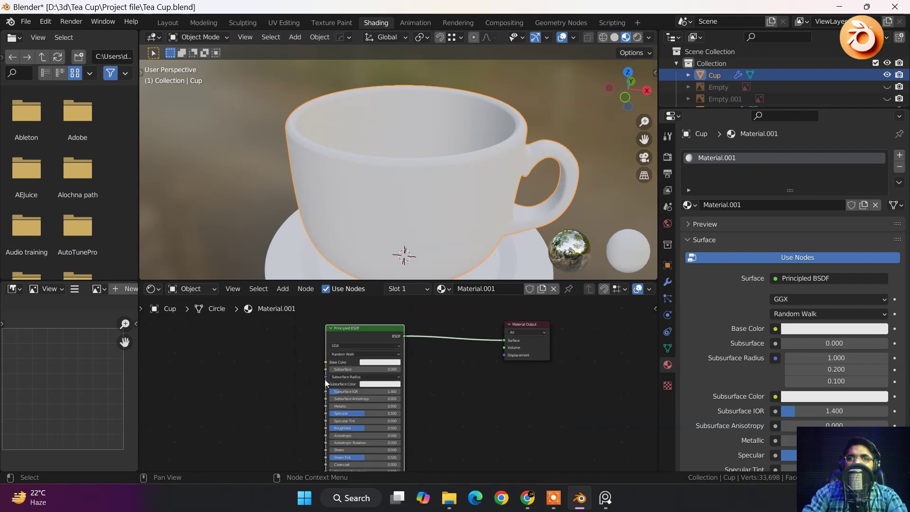
Step: Set the Principled BSDF base color of the cup's material to pure white, with a value of 1.000
{"action": "middle_click_drag", "start_coordinate": [343, 380], "coordinate": [345, 360]}
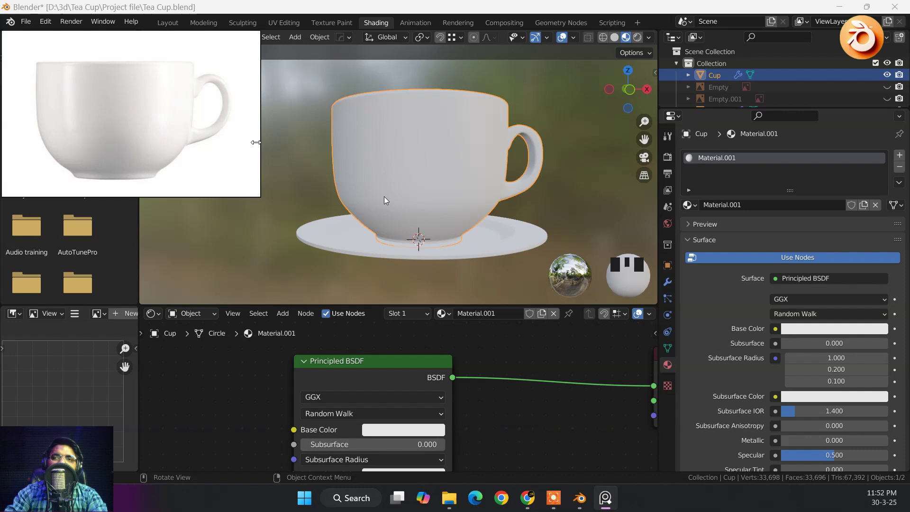
{"action": "middle_click_drag", "start_coordinate": [383, 197], "coordinate": [427, 226]}
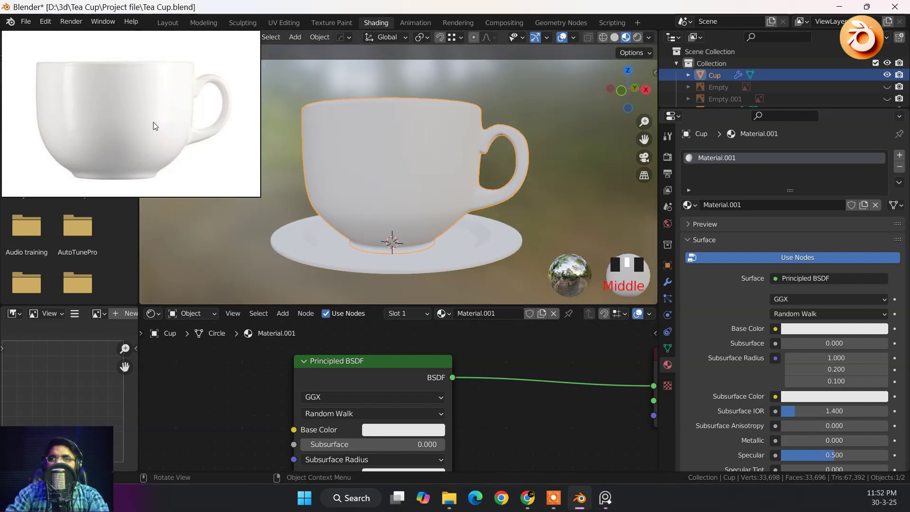
{"action": "left_click", "coordinate": [407, 428]}
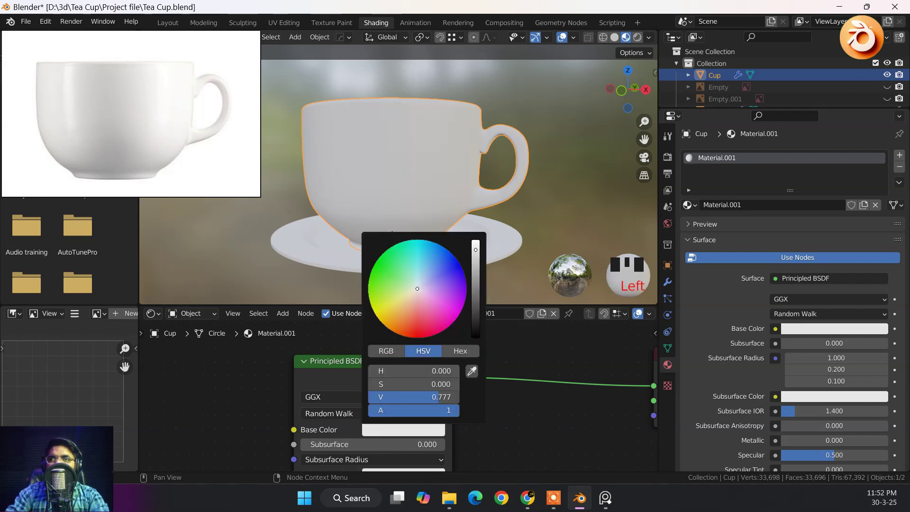
{"action": "left_click_drag", "start_coordinate": [475, 250], "coordinate": [475, 240]}
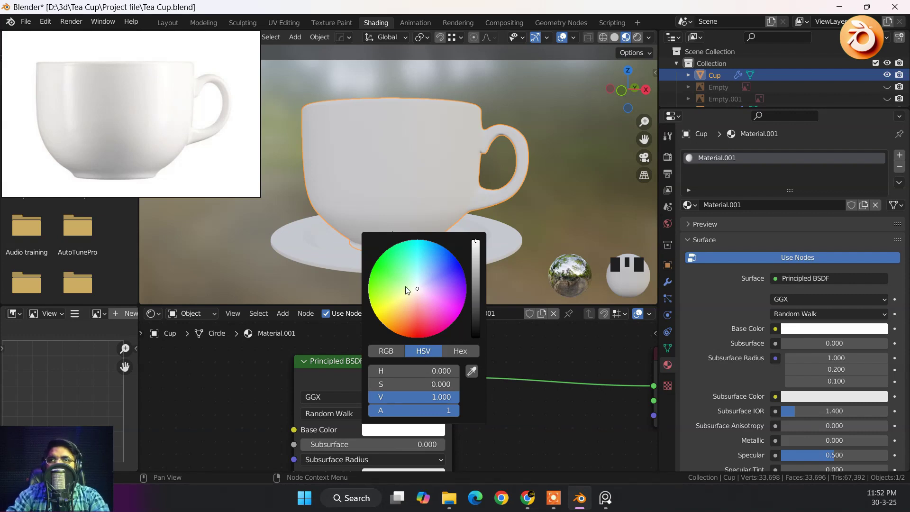
Step: Try red and green as the cup's base color, and undo these color changes
{"action": "left_click_drag", "start_coordinate": [408, 290], "coordinate": [416, 338]}
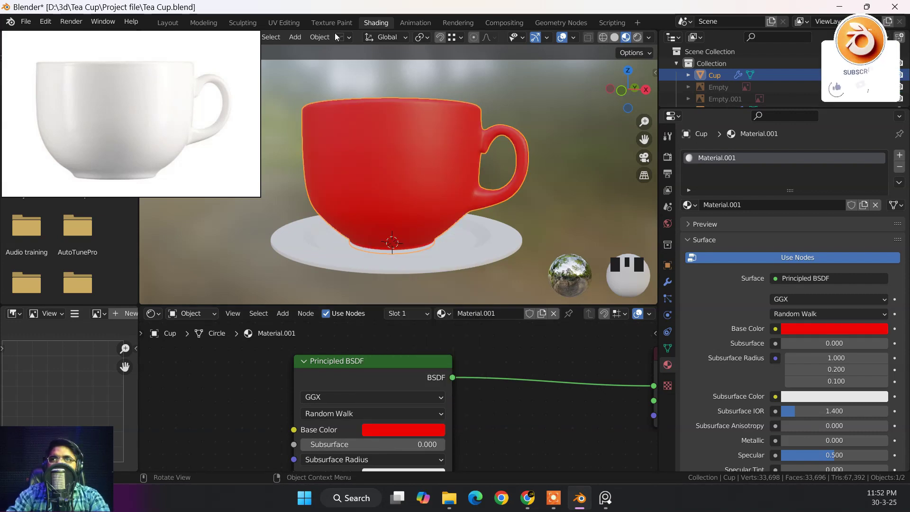
{"action": "left_click", "coordinate": [402, 431]}
{"action": "left_click_drag", "start_coordinate": [417, 337], "coordinate": [438, 333]}
{"action": "key", "text": "ctrl+z"}
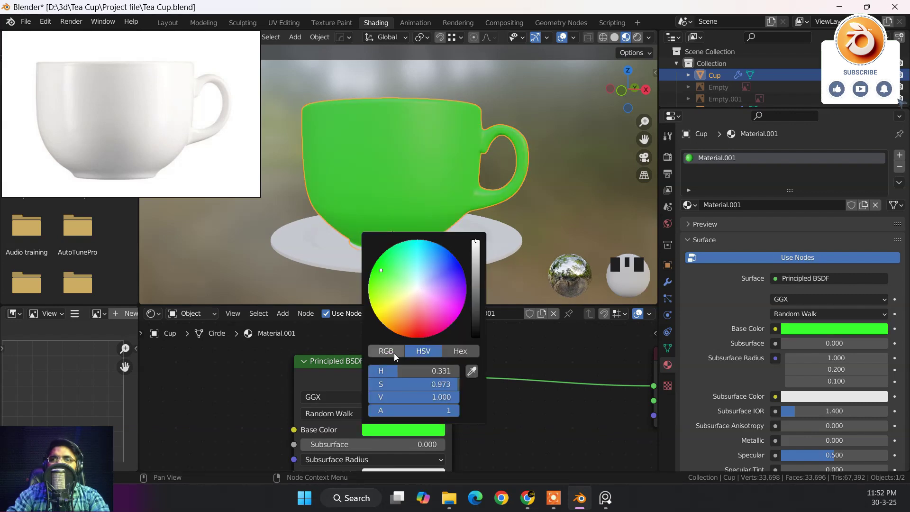
{"action": "key", "text": "ctrl+z"}
{"action": "key", "text": "ctrl+z"}
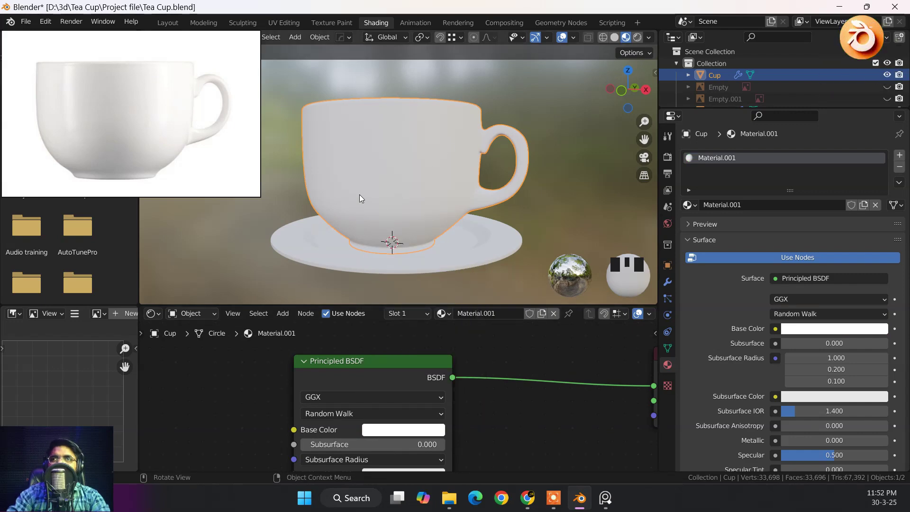
{"action": "mouse_move", "coordinate": [359, 194]}
{"action": "middle_mouse_down"}
{"action": "mouse_move", "coordinate": [377, 174]}
{"action": "mouse_move", "coordinate": [367, 195]}
{"action": "middle_mouse_up"}
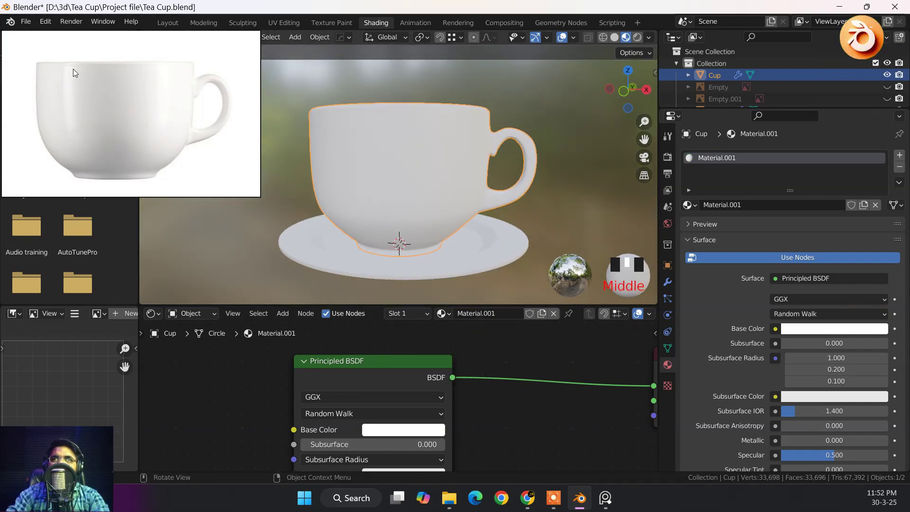
{"action": "scroll", "coordinate": [511, 431], "scroll_direction": "down", "scroll_amount": 2}
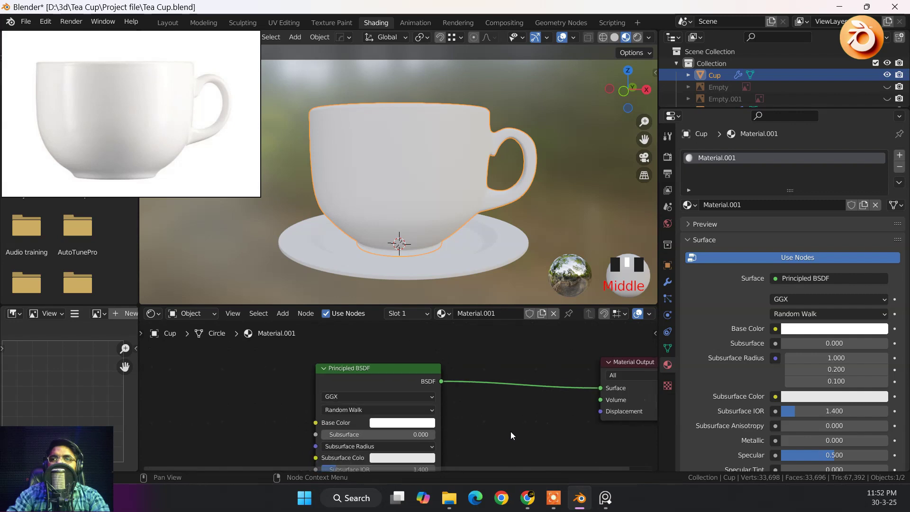
Step: Try a roughness of about 0.147 on the cup's Principled BSDF material
{"action": "middle_click_drag", "start_coordinate": [510, 431], "coordinate": [454, 358]}
{"action": "middle_click_drag", "start_coordinate": [436, 415], "coordinate": [491, 375]}
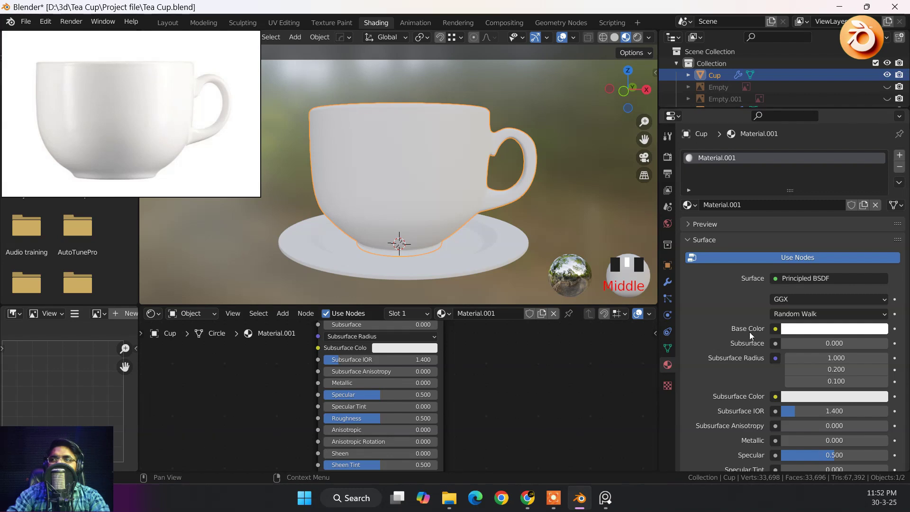
{"action": "scroll", "coordinate": [701, 385], "scroll_direction": "down", "scroll_amount": 3}
{"action": "scroll", "coordinate": [723, 373], "scroll_direction": "down", "scroll_amount": 2}
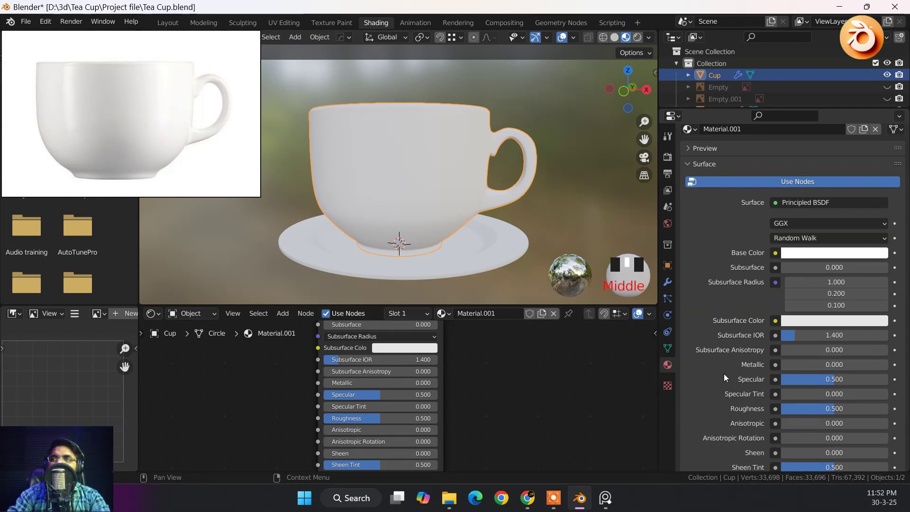
{"action": "scroll", "coordinate": [726, 369], "scroll_direction": "down", "scroll_amount": 1}
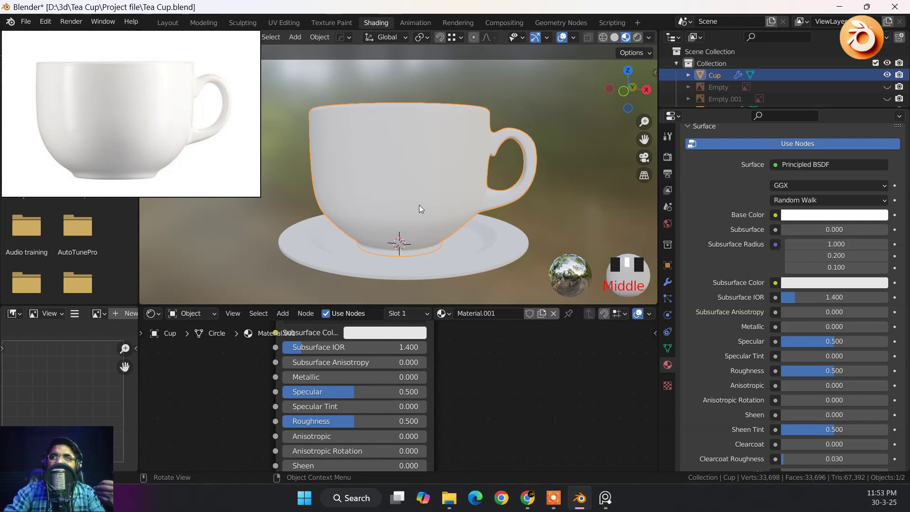
{"action": "middle_click_drag", "start_coordinate": [432, 196], "coordinate": [442, 218]}
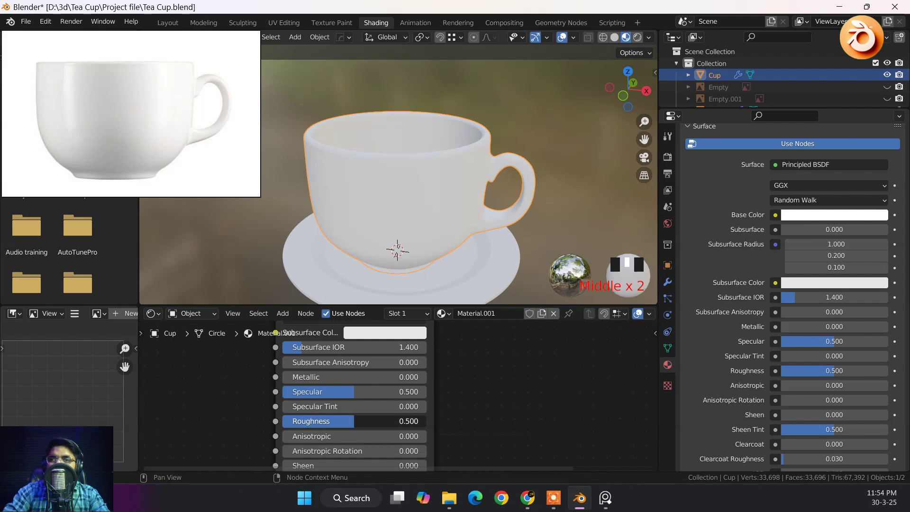
{"action": "left_click_drag", "start_coordinate": [354, 420], "coordinate": [315, 421]}
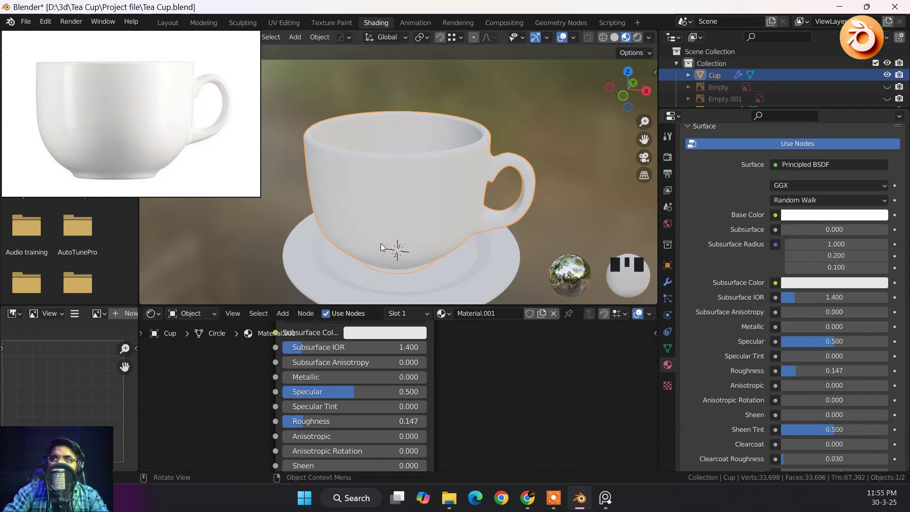
Step: Examine the reflections on the cup's body and handle from several angles and distances
{"action": "middle_click_drag", "start_coordinate": [396, 236], "coordinate": [384, 182]}
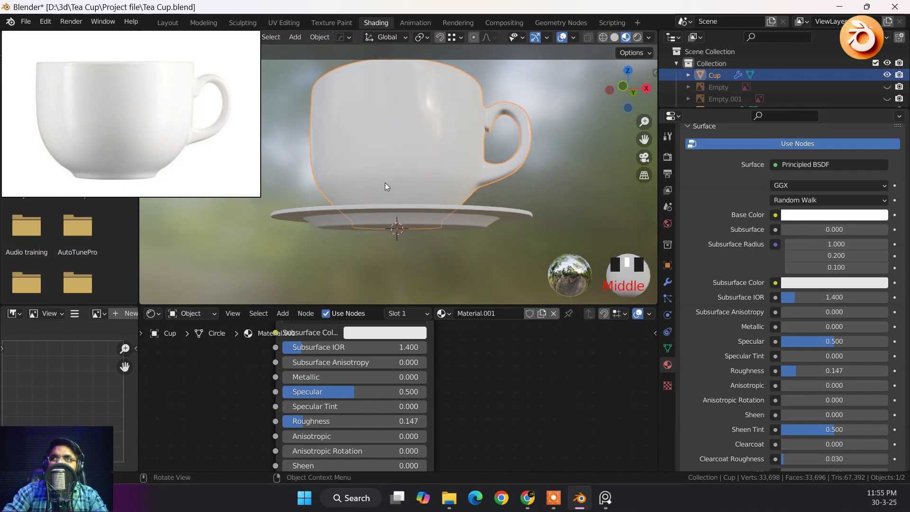
{"action": "scroll", "coordinate": [393, 178], "scroll_direction": "down", "scroll_amount": 2}
{"action": "scroll", "coordinate": [400, 182], "scroll_direction": "up", "scroll_amount": 4}
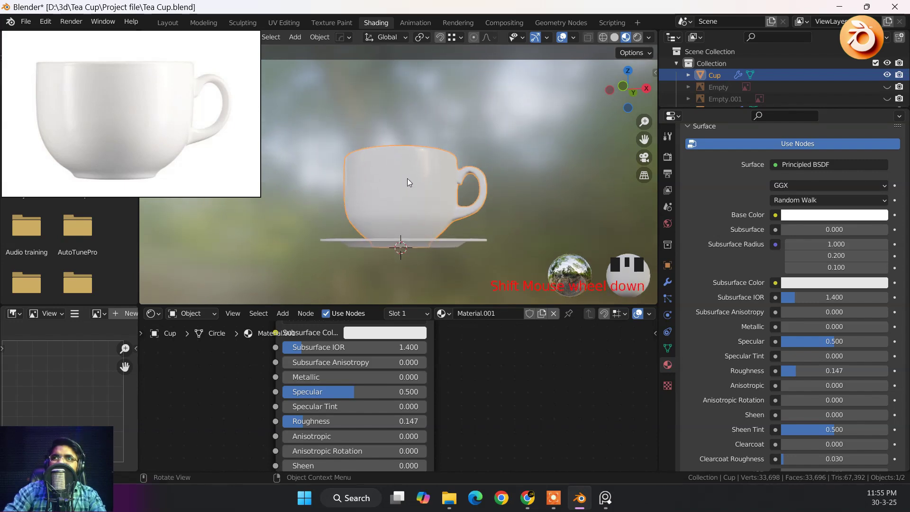
{"action": "mouse_move", "coordinate": [414, 177]}
{"action": "middle_mouse_down"}
{"action": "mouse_move", "coordinate": [453, 177]}
{"action": "mouse_move", "coordinate": [419, 167]}
{"action": "middle_mouse_up"}
{"action": "scroll", "coordinate": [448, 159], "scroll_direction": "down", "scroll_amount": 4}
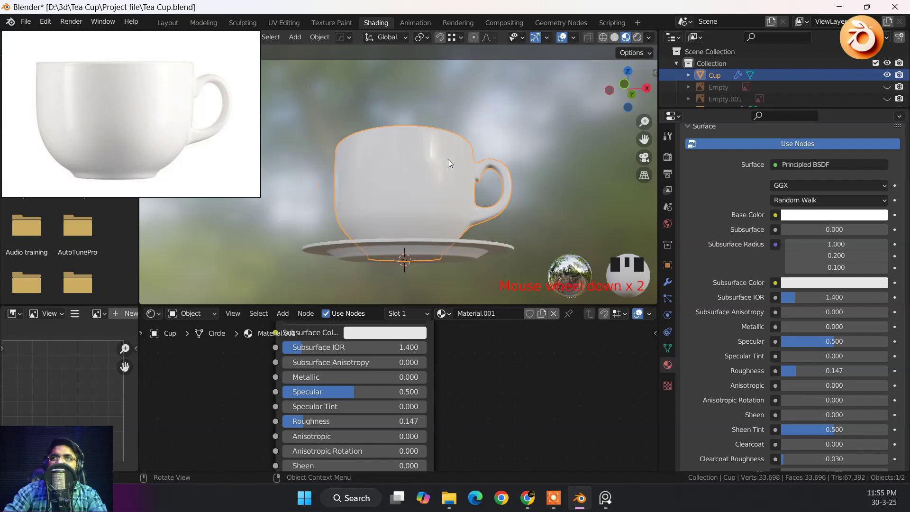
{"action": "scroll", "coordinate": [458, 155], "scroll_direction": "up", "scroll_amount": 4}
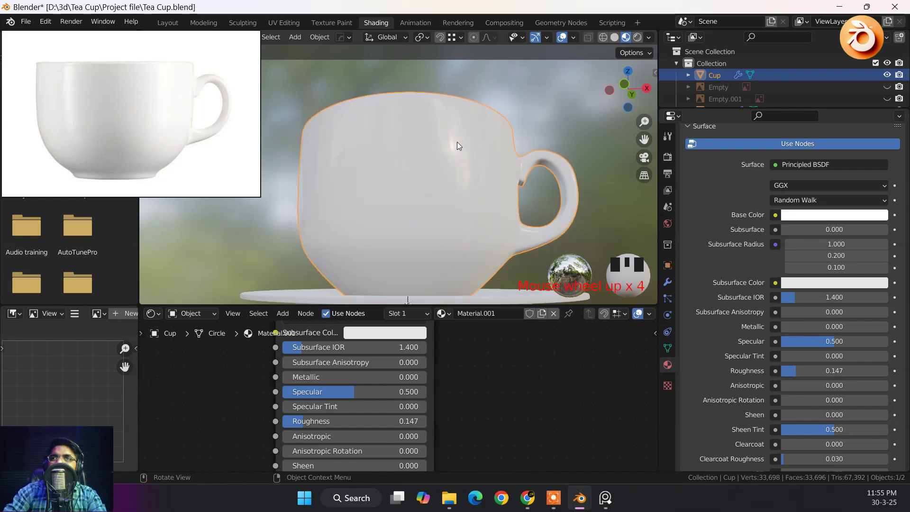
{"action": "middle_click_drag", "start_coordinate": [454, 140], "coordinate": [394, 156]}
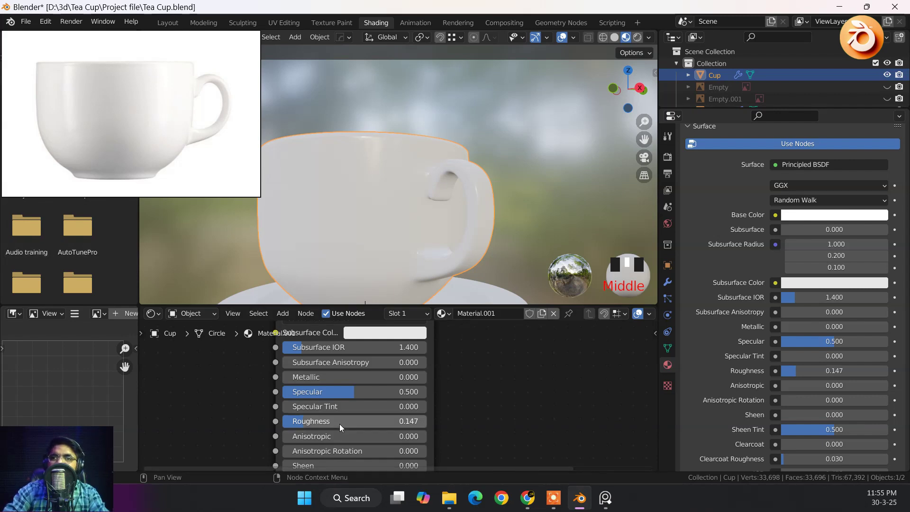
Step: Set the roughness of the cup's material to 0.1
{"action": "left_click_drag", "start_coordinate": [337, 423], "coordinate": [346, 423]}
{"action": "middle_click_drag", "start_coordinate": [357, 266], "coordinate": [440, 285]}
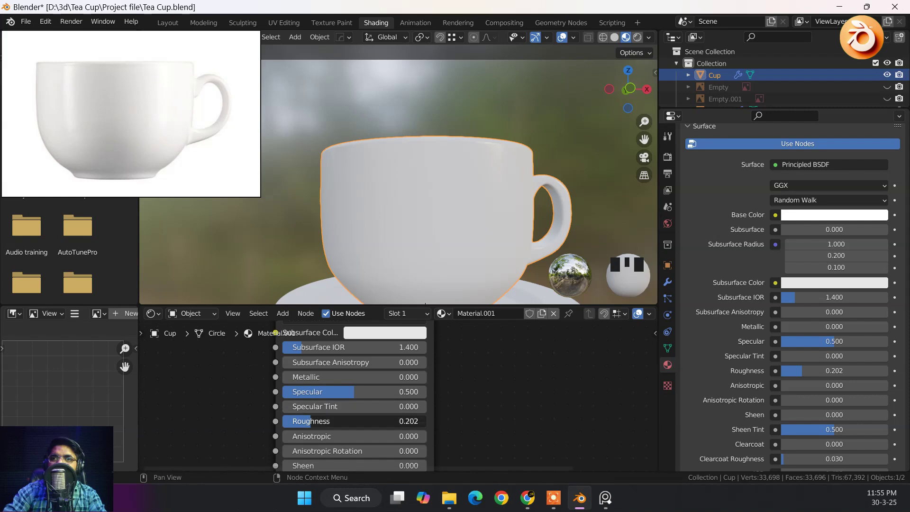
{"action": "left_click_drag", "start_coordinate": [350, 421], "coordinate": [347, 420]}
{"action": "double_click", "coordinate": [296, 421]}
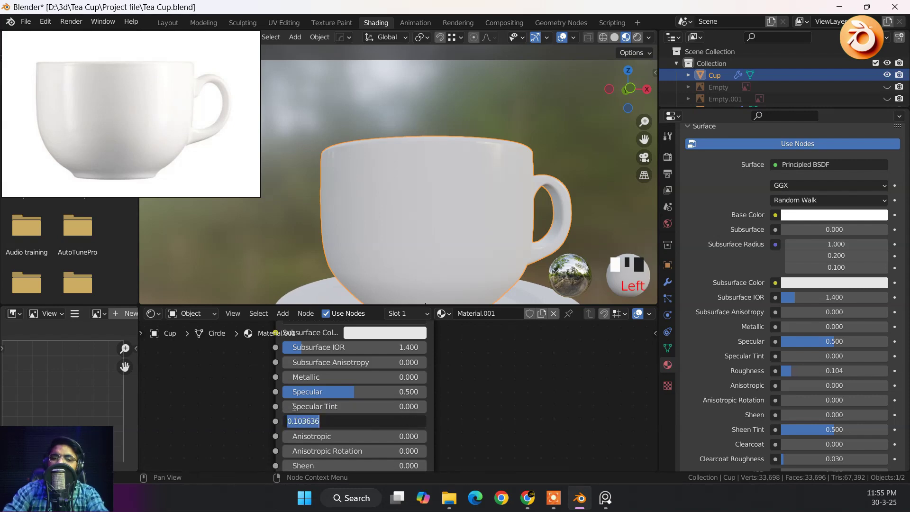
{"action": "type", "text": ".1"}
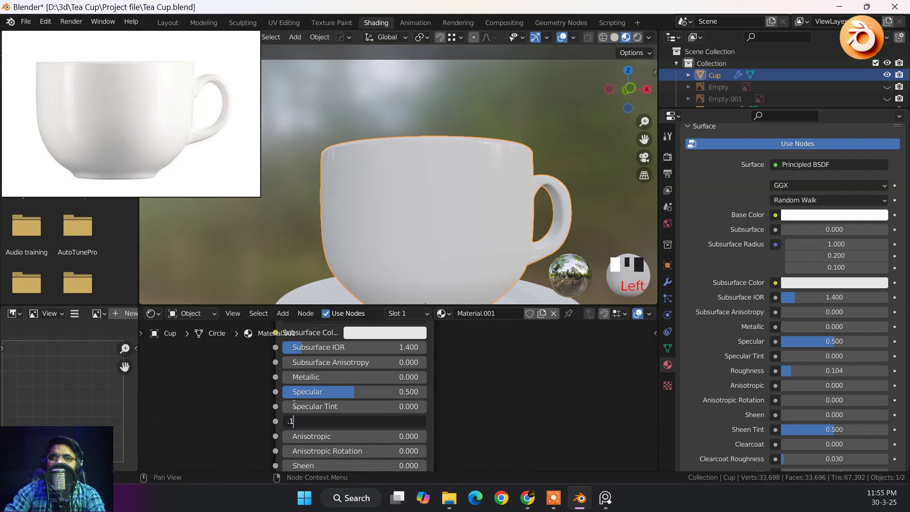
{"action": "key", "text": "Return"}
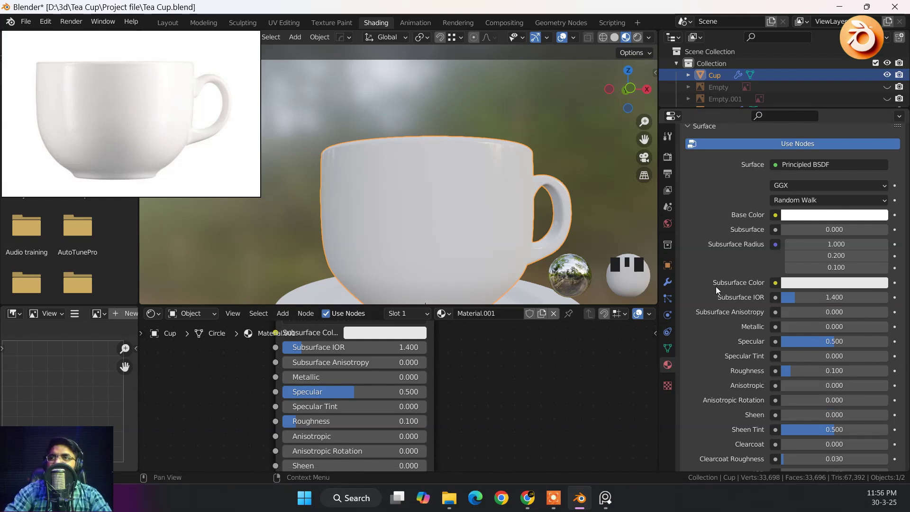
Step: Move the Principled BSDF node closer to the Material Output node in the cup's material graph
{"action": "scroll", "coordinate": [716, 287], "scroll_direction": "up", "scroll_amount": 4}
{"action": "scroll", "coordinate": [715, 290], "scroll_direction": "down", "scroll_amount": 1}
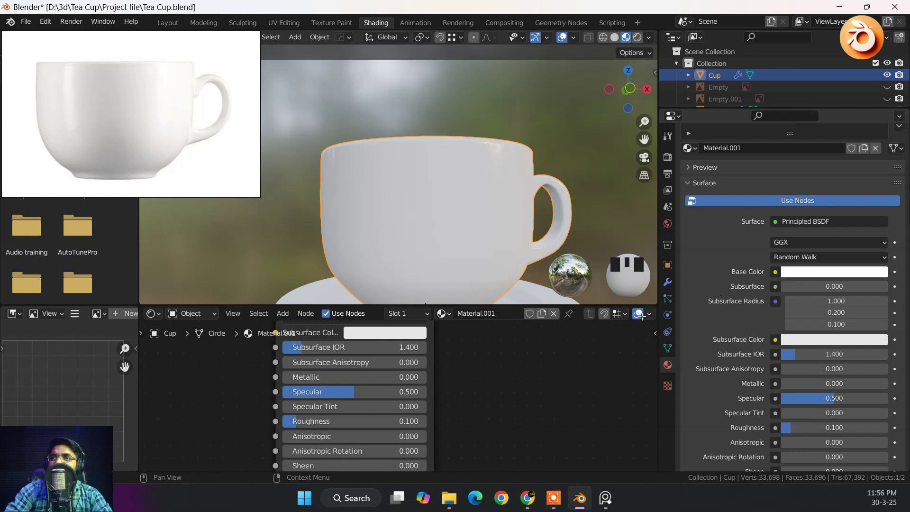
{"action": "scroll", "coordinate": [484, 389], "scroll_direction": "down", "scroll_amount": 5}
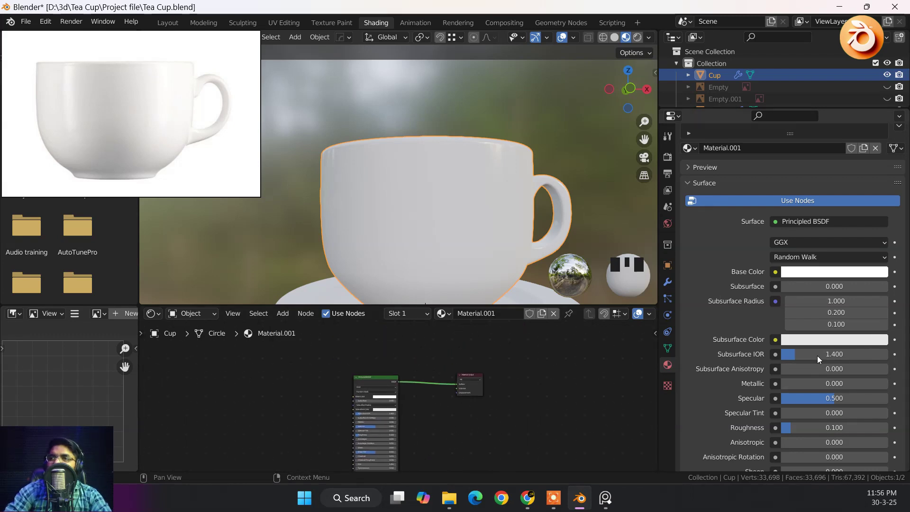
{"action": "scroll", "coordinate": [811, 356], "scroll_direction": "down", "scroll_amount": 5}
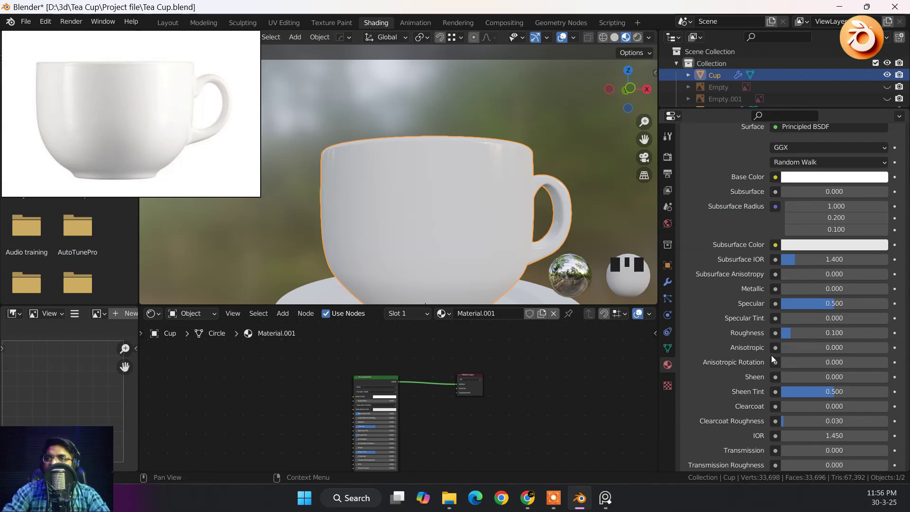
{"action": "scroll", "coordinate": [772, 355], "scroll_direction": "up", "scroll_amount": 8}
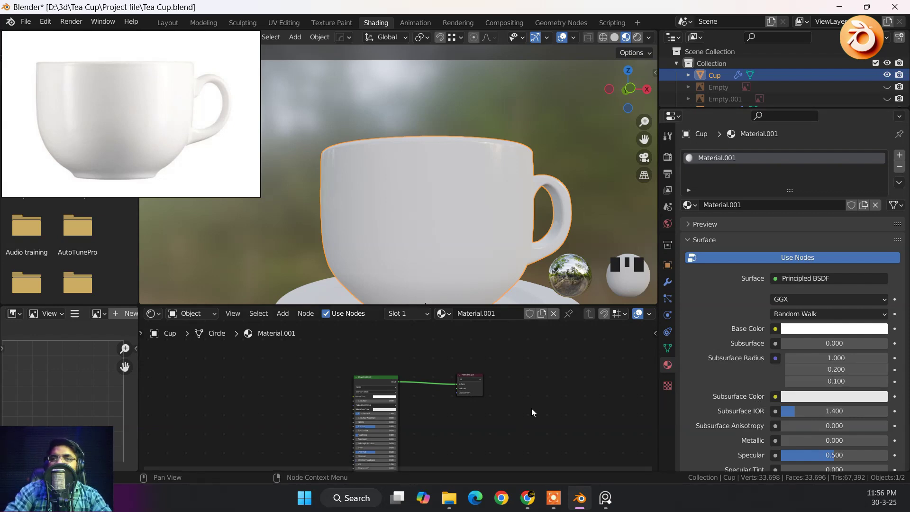
{"action": "scroll", "coordinate": [432, 399], "scroll_direction": "up", "scroll_amount": 5}
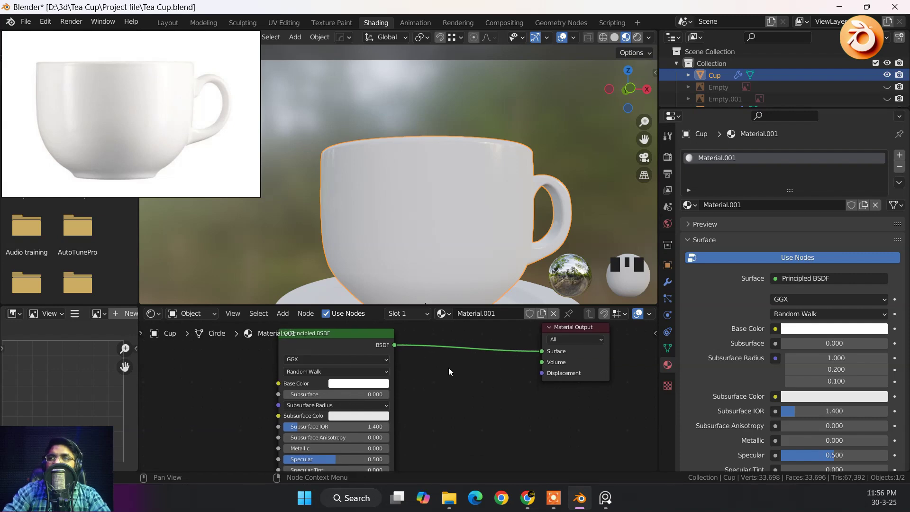
{"action": "left_click_drag", "start_coordinate": [368, 341], "coordinate": [441, 345]}
{"action": "scroll", "coordinate": [453, 428], "scroll_direction": "up", "scroll_amount": 3}
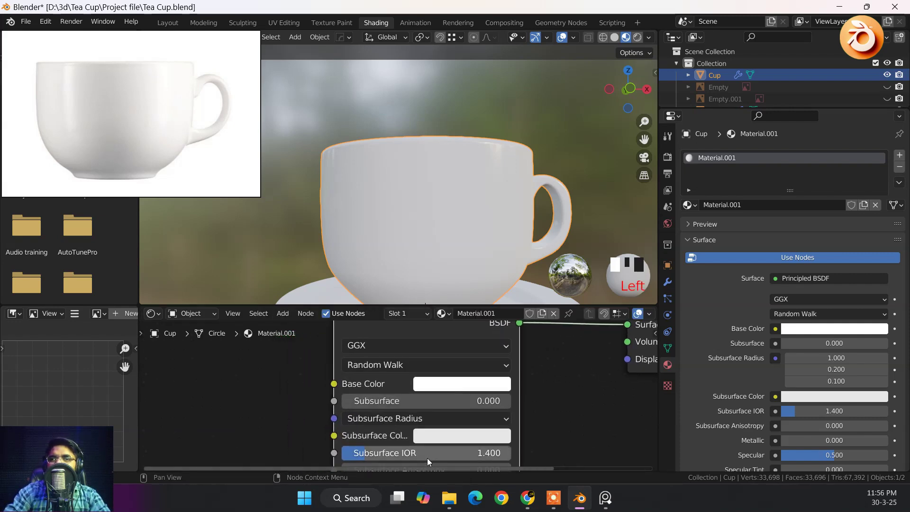
Step: Raise the Specular value of the cup's material to about 0.649 and check the reflections on the cup
{"action": "middle_click_drag", "start_coordinate": [427, 457], "coordinate": [403, 325]}
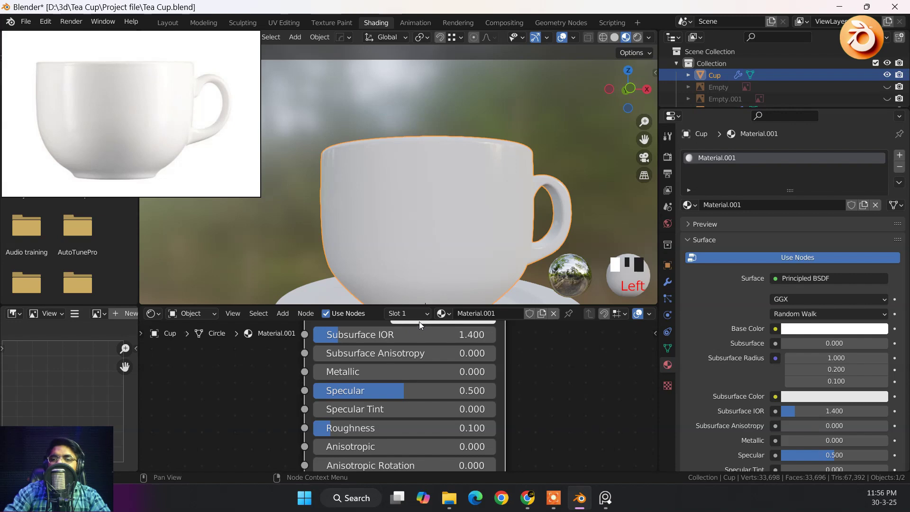
{"action": "left_click", "coordinate": [431, 393]}
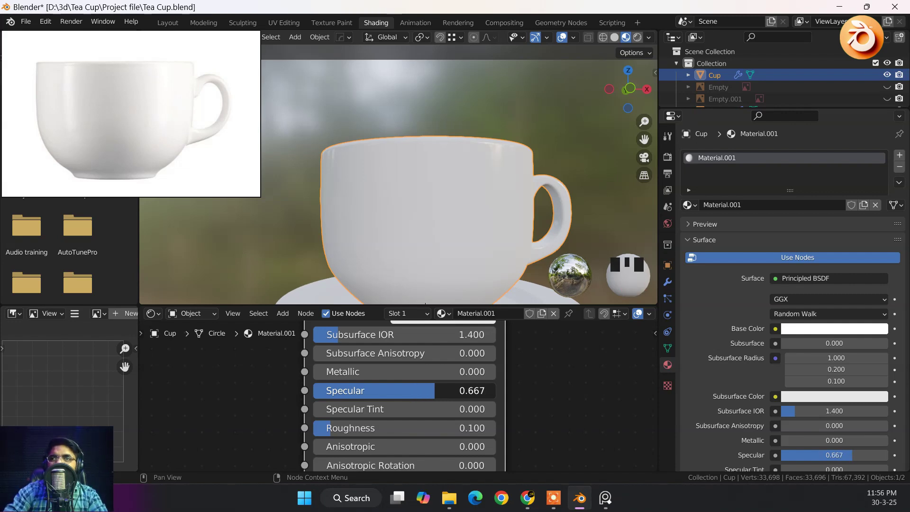
{"action": "left_click_drag", "start_coordinate": [435, 391], "coordinate": [437, 391]}
{"action": "scroll", "coordinate": [454, 246], "scroll_direction": "down", "scroll_amount": 3}
{"action": "middle_click_drag", "start_coordinate": [453, 245], "coordinate": [439, 216]}
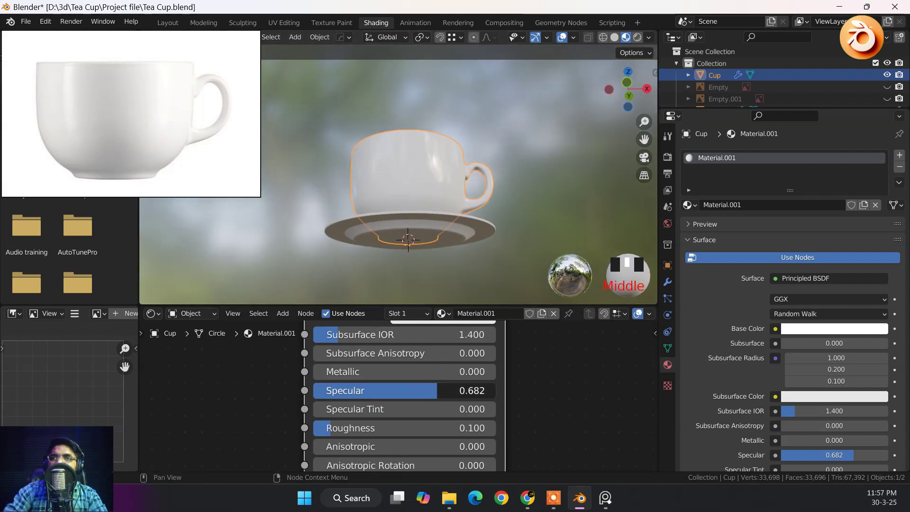
{"action": "mouse_move", "coordinate": [437, 390]}
{"action": "left_mouse_down"}
{"action": "mouse_move", "coordinate": [485, 390]}
{"action": "mouse_move", "coordinate": [313, 390]}
{"action": "mouse_move", "coordinate": [431, 391]}
{"action": "left_mouse_up"}
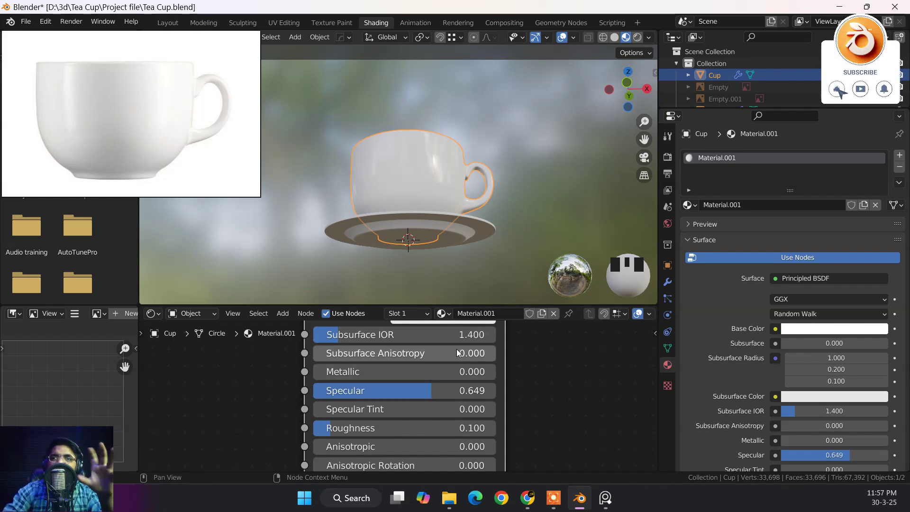
{"action": "middle_click_drag", "start_coordinate": [382, 180], "coordinate": [403, 171]}
{"action": "scroll", "coordinate": [405, 157], "scroll_direction": "up", "scroll_amount": 5}
{"action": "scroll", "coordinate": [416, 170], "scroll_direction": "down", "scroll_amount": 8}
{"action": "scroll", "coordinate": [405, 168], "scroll_direction": "up", "scroll_amount": 3}
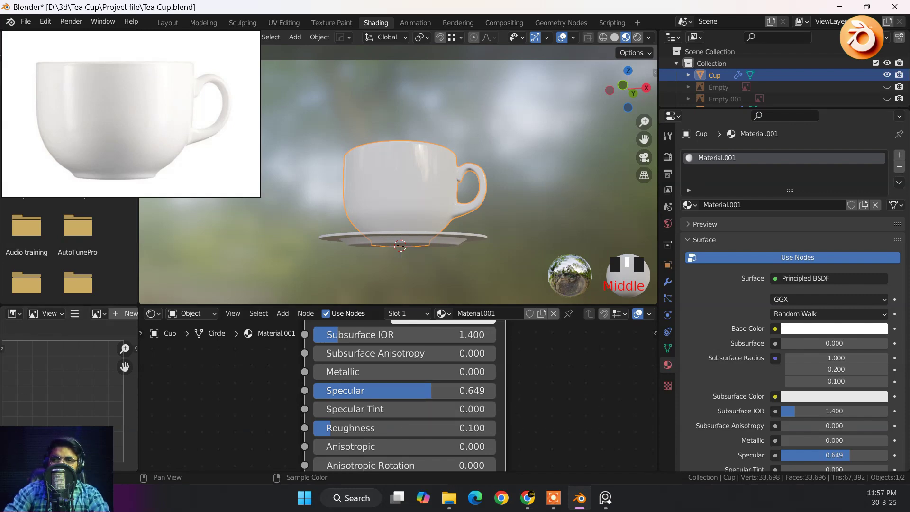
Step: Try a Clearcoat of 1.000 on the cup's material and return it to 0.000
{"action": "scroll", "coordinate": [373, 426], "scroll_direction": "down", "scroll_amount": 3}
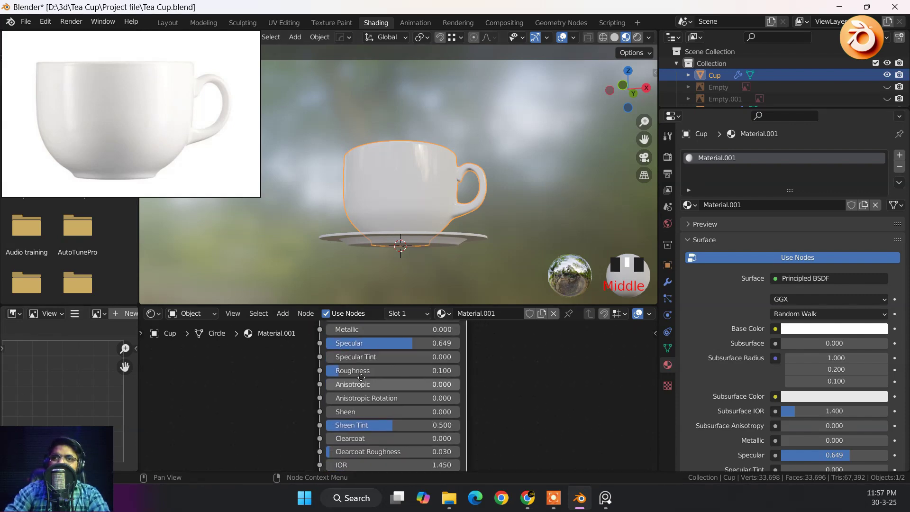
{"action": "middle_click_drag", "start_coordinate": [361, 377], "coordinate": [360, 316]}
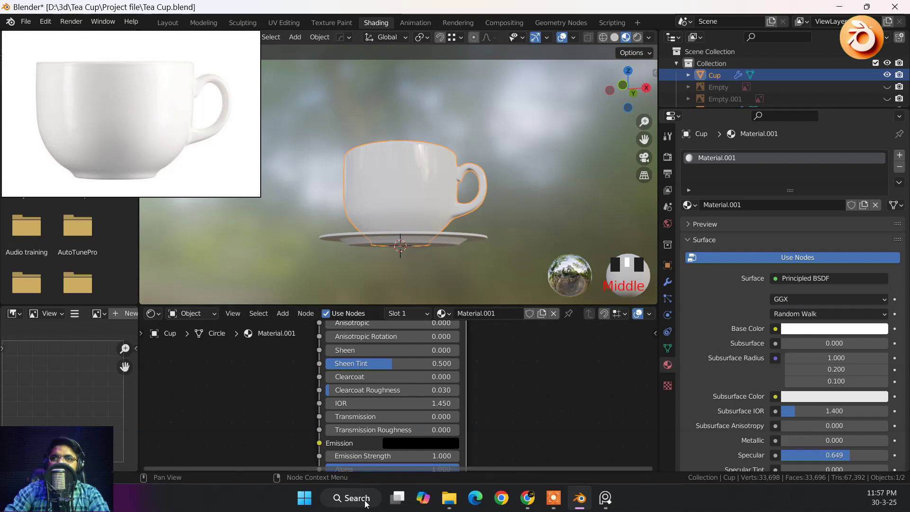
{"action": "scroll", "coordinate": [353, 391], "scroll_direction": "up", "scroll_amount": 3}
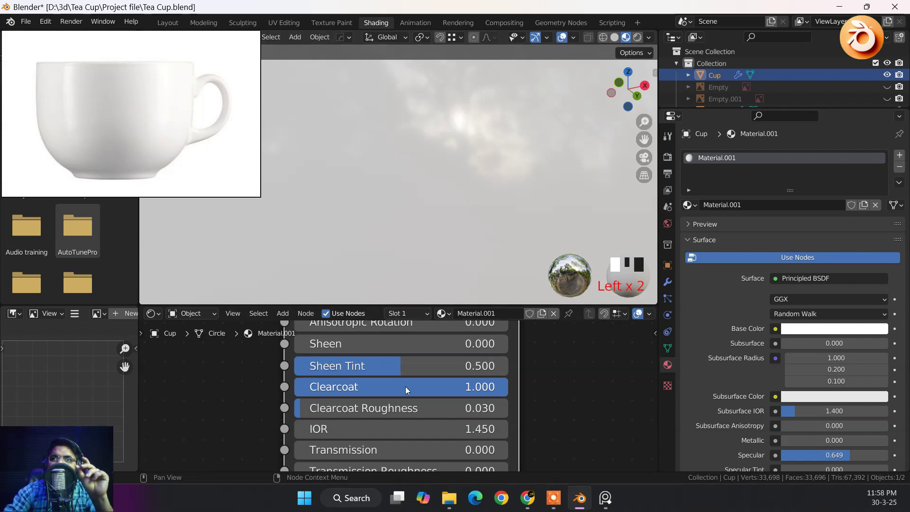
{"action": "left_click_drag", "start_coordinate": [405, 385], "coordinate": [303, 386]}
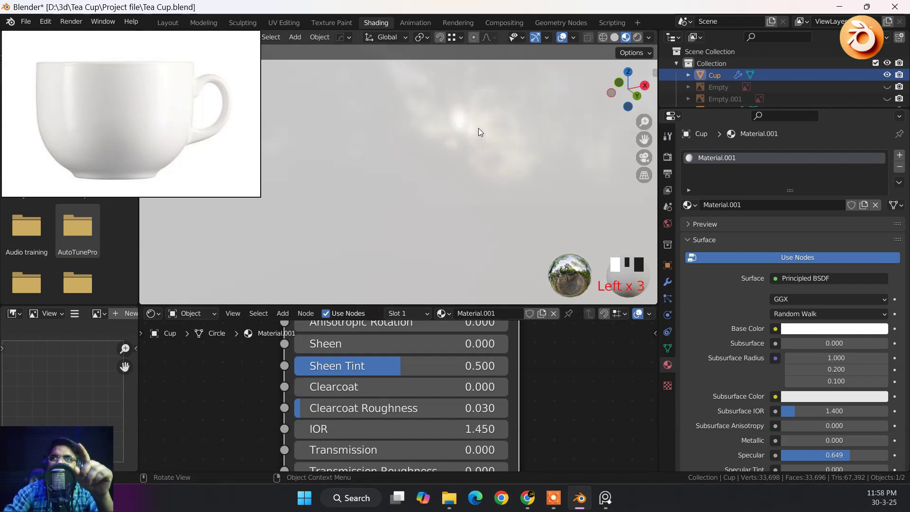
Step: Enlarge the 3D viewport by shrinking the node editor area, and center the highlight on the cup's surface
{"action": "left_click_drag", "start_coordinate": [430, 303], "coordinate": [431, 372]}
{"action": "scroll", "coordinate": [475, 167], "scroll_direction": "up", "scroll_amount": 3}
{"action": "scroll", "coordinate": [476, 164], "scroll_direction": "up", "scroll_amount": 2}
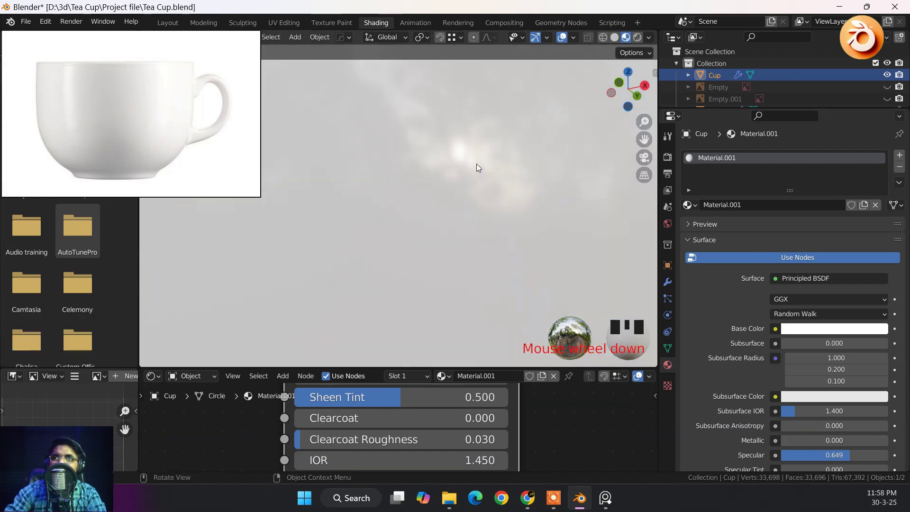
{"action": "middle_click_drag", "start_coordinate": [476, 158], "coordinate": [474, 209], "text": "shift"}
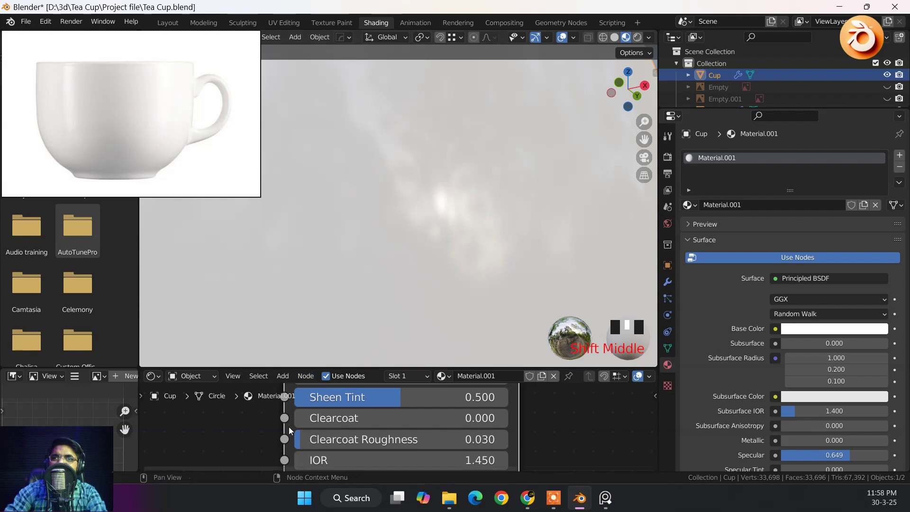
Step: Set the Clearcoat of the cup's material to 0.1
{"action": "left_click_drag", "start_coordinate": [360, 418], "coordinate": [321, 418]}
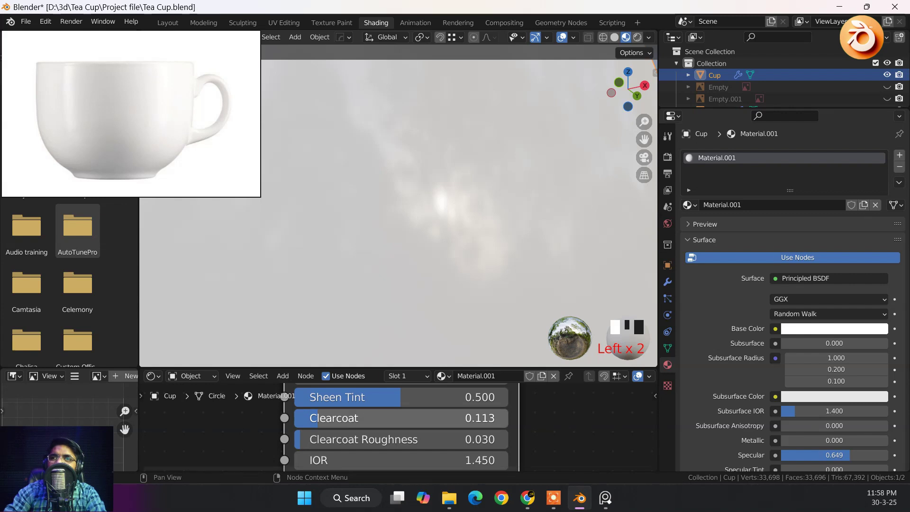
{"action": "left_click", "coordinate": [357, 417]}
{"action": "type", "text": ".1"}
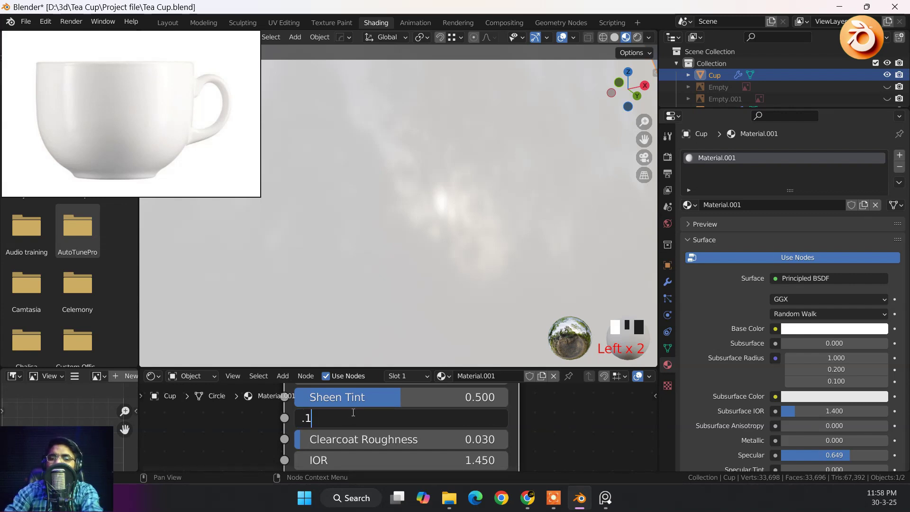
{"action": "key", "text": "Return"}
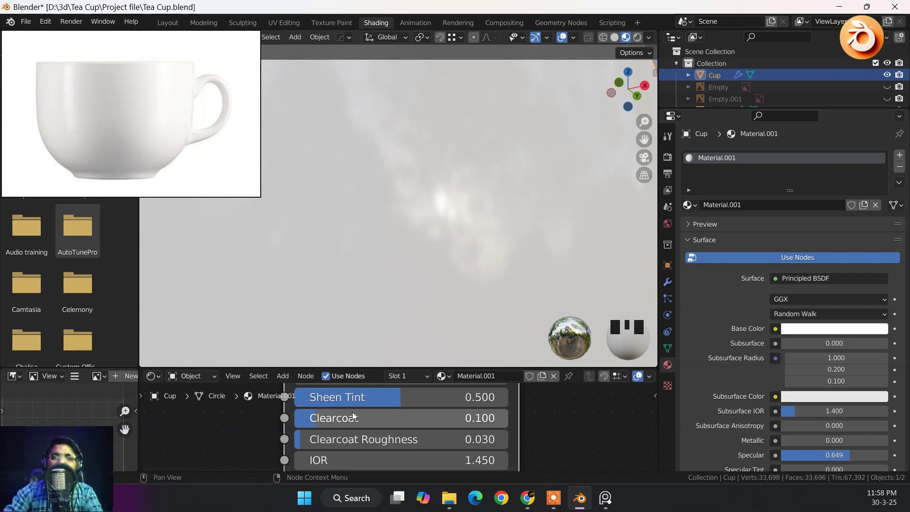
{"action": "scroll", "coordinate": [452, 184], "scroll_direction": "down", "scroll_amount": 6}
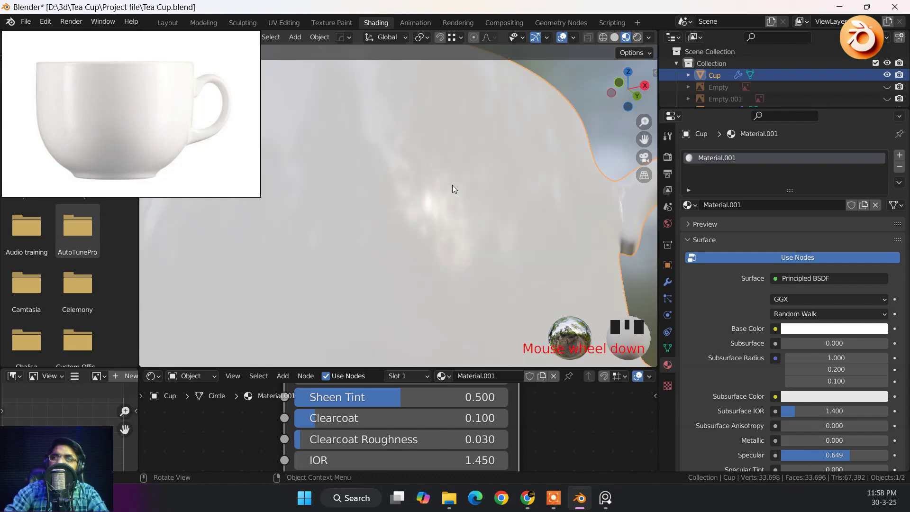
Step: Check the cup's highlights inside and out, and change the viewport's environment lighting to the warm brown interior HDRI
{"action": "middle_click_drag", "start_coordinate": [452, 184], "coordinate": [475, 209]}
{"action": "scroll", "coordinate": [458, 185], "scroll_direction": "up", "scroll_amount": 3}
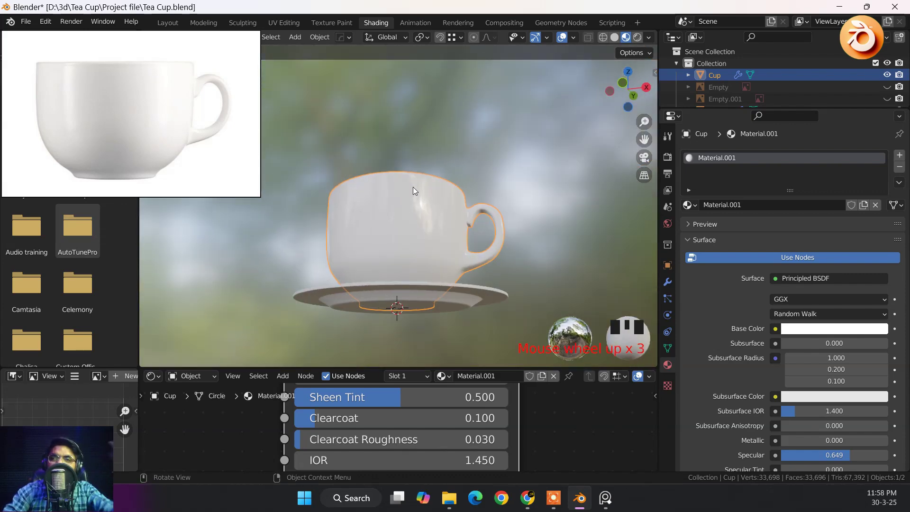
{"action": "middle_click_drag", "start_coordinate": [412, 191], "coordinate": [339, 317]}
{"action": "scroll", "coordinate": [338, 264], "scroll_direction": "down", "scroll_amount": 2}
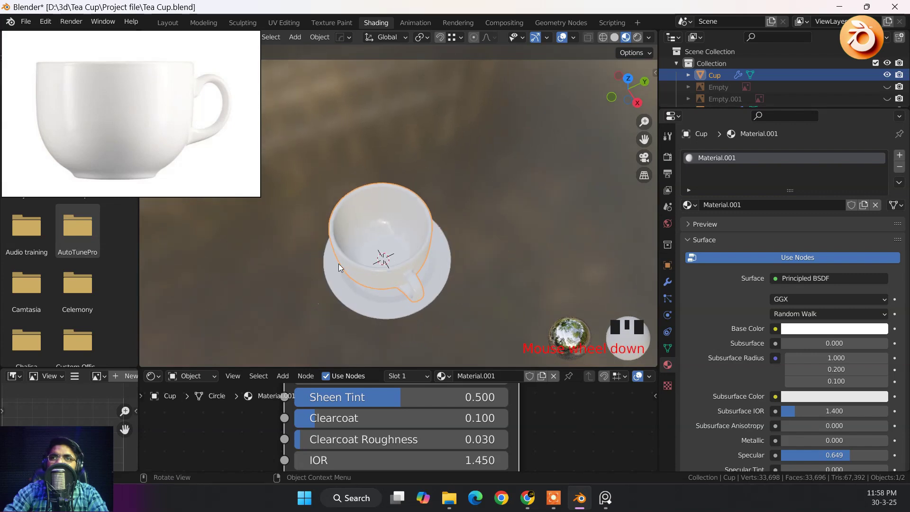
{"action": "scroll", "coordinate": [339, 261], "scroll_direction": "up", "scroll_amount": 6}
{"action": "middle_click_drag", "start_coordinate": [363, 264], "coordinate": [450, 302]}
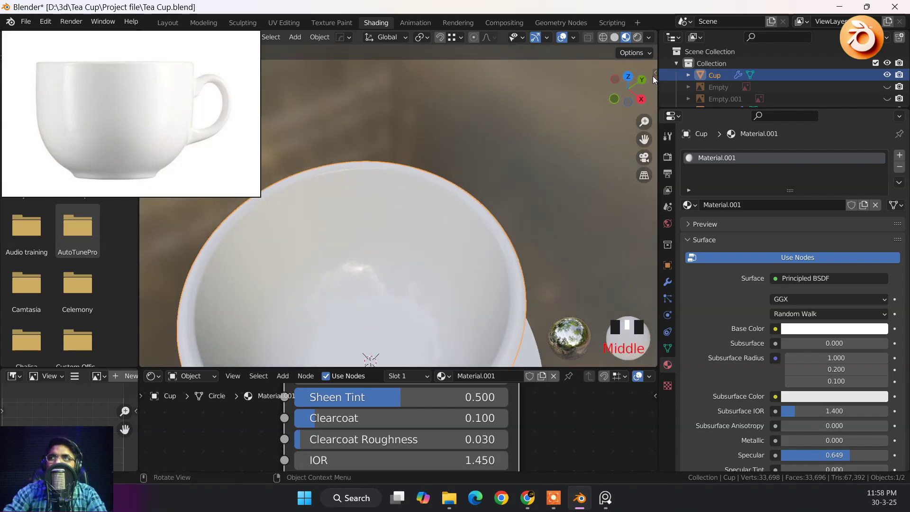
{"action": "left_click", "coordinate": [649, 38]}
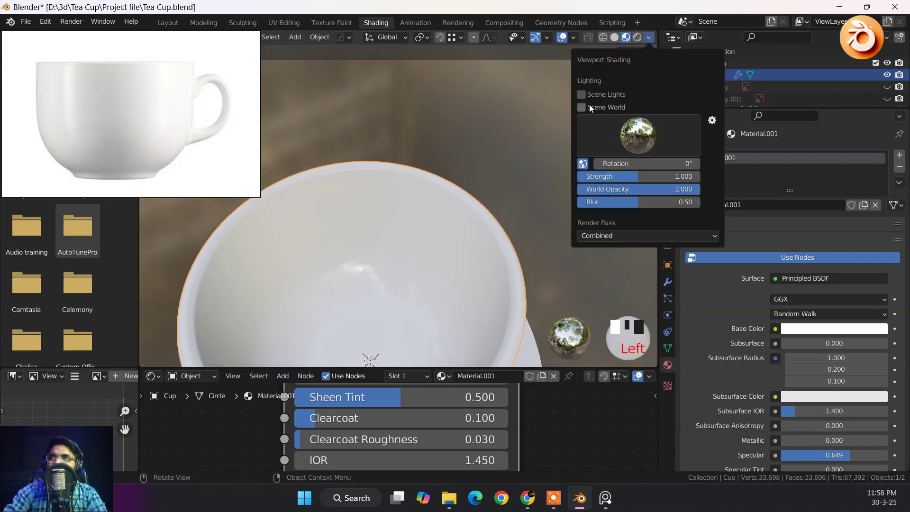
{"action": "scroll", "coordinate": [299, 212], "scroll_direction": "down", "scroll_amount": 5}
{"action": "mouse_move", "coordinate": [300, 211]}
{"action": "middle_mouse_down"}
{"action": "mouse_move", "coordinate": [376, 181]}
{"action": "mouse_move", "coordinate": [350, 167]}
{"action": "mouse_move", "coordinate": [349, 183]}
{"action": "mouse_move", "coordinate": [425, 192]}
{"action": "mouse_move", "coordinate": [379, 168]}
{"action": "middle_mouse_up"}
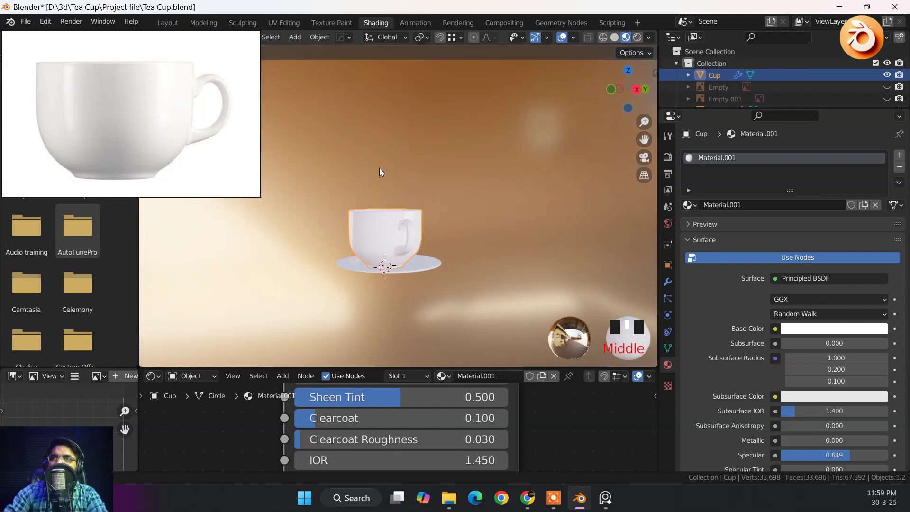
Step: Change the viewport's environment lighting to the fourth HDRI preset, the bright interior
{"action": "left_click", "coordinate": [649, 38]}
{"action": "left_click", "coordinate": [646, 132]}
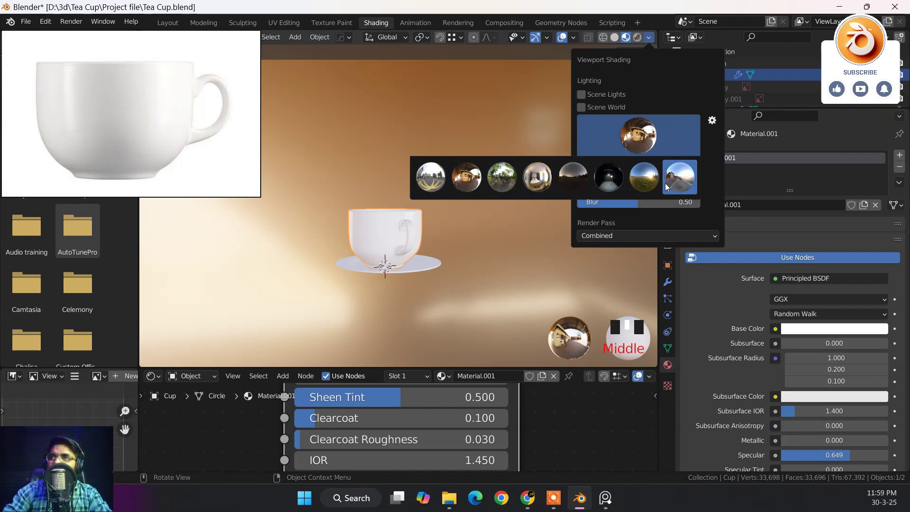
{"action": "left_click", "coordinate": [548, 183]}
Step: Examine the reflections on the cup's outer wall, handle side and interior under the current environment lighting
{"action": "scroll", "coordinate": [454, 227], "scroll_direction": "down", "scroll_amount": 6}
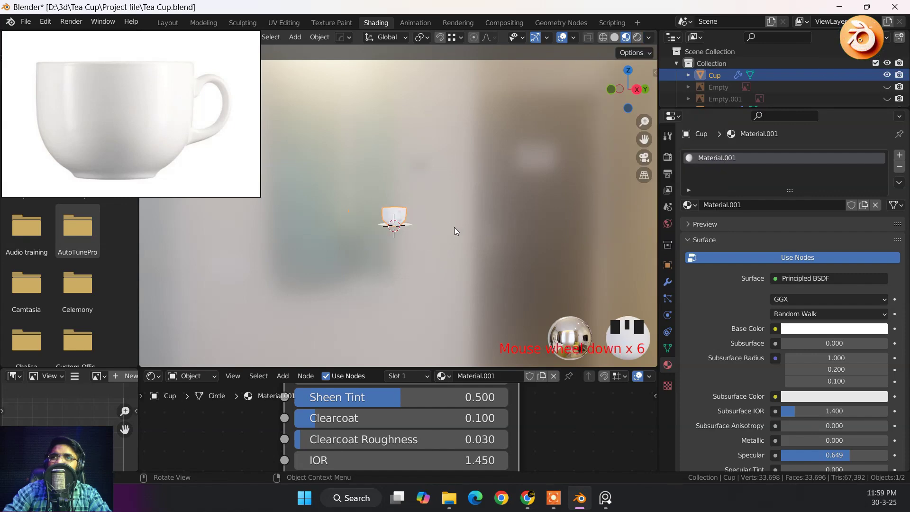
{"action": "mouse_move", "coordinate": [454, 227]}
{"action": "middle_mouse_down"}
{"action": "mouse_move", "coordinate": [286, 242]}
{"action": "mouse_move", "coordinate": [343, 242]}
{"action": "middle_mouse_up"}
{"action": "scroll", "coordinate": [343, 243], "scroll_direction": "down", "scroll_amount": 2}
{"action": "scroll", "coordinate": [373, 192], "scroll_direction": "up", "scroll_amount": 12}
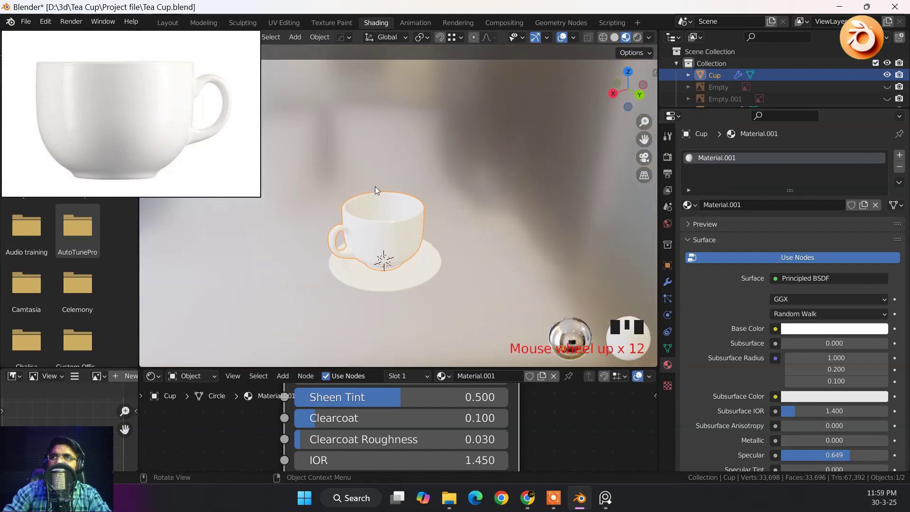
{"action": "middle_click_drag", "start_coordinate": [374, 186], "coordinate": [558, 186]}
{"action": "scroll", "coordinate": [416, 223], "scroll_direction": "up", "scroll_amount": 4}
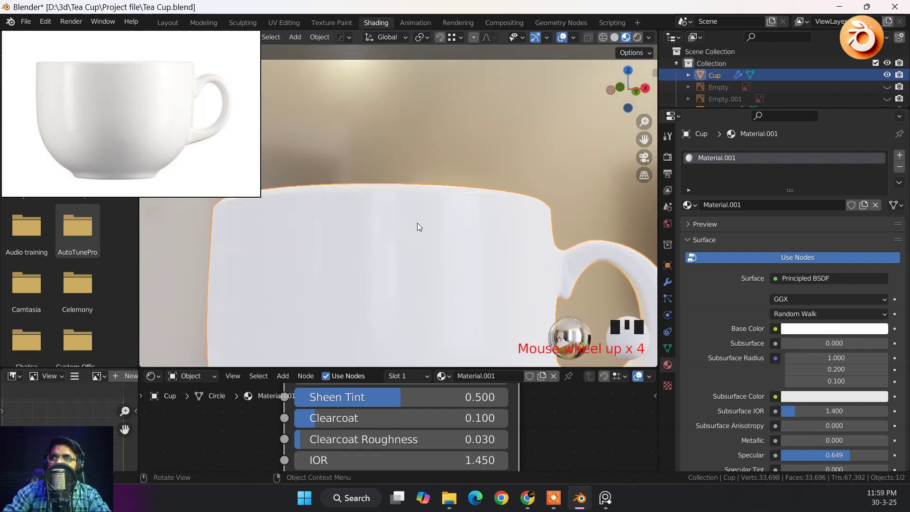
{"action": "scroll", "coordinate": [417, 224], "scroll_direction": "down", "scroll_amount": 1}
{"action": "middle_click_drag", "start_coordinate": [417, 224], "coordinate": [377, 296]}
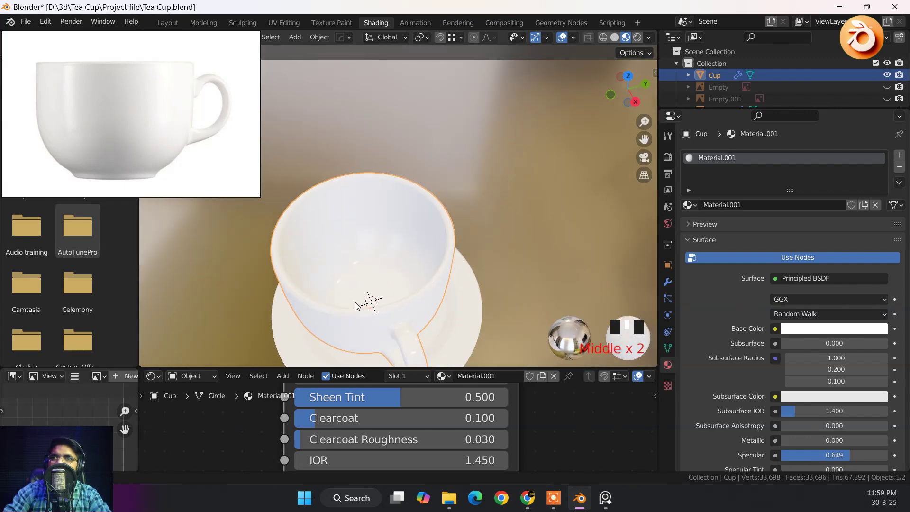
{"action": "scroll", "coordinate": [365, 285], "scroll_direction": "up", "scroll_amount": 2}
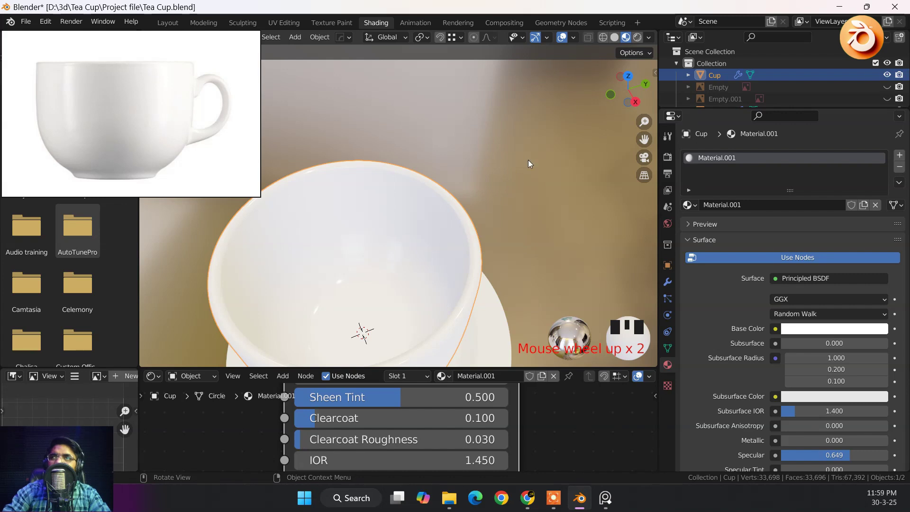
Step: Set the viewport environment's Strength to 1.031 and its Blur to 0.35, and check the cup under it
{"action": "left_click", "coordinate": [648, 38]}
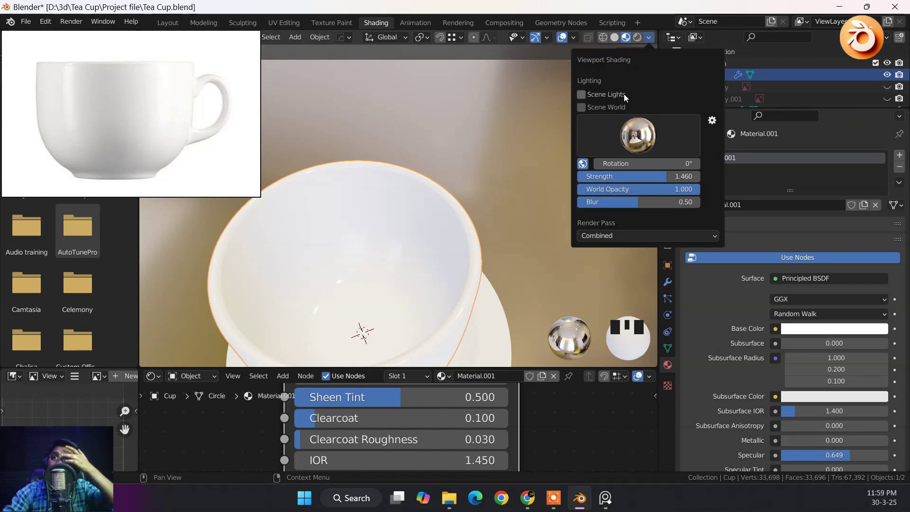
{"action": "key", "text": "BackSpace"}
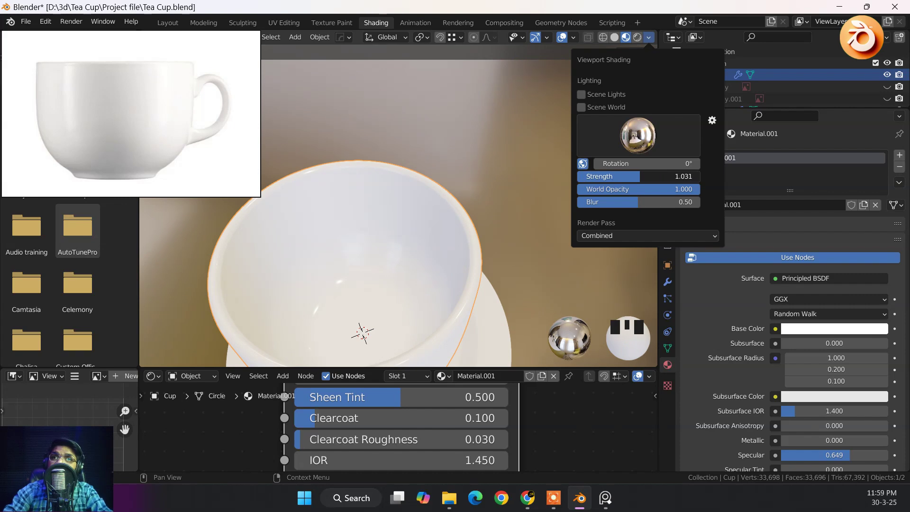
{"action": "left_click_drag", "start_coordinate": [641, 175], "coordinate": [645, 175]}
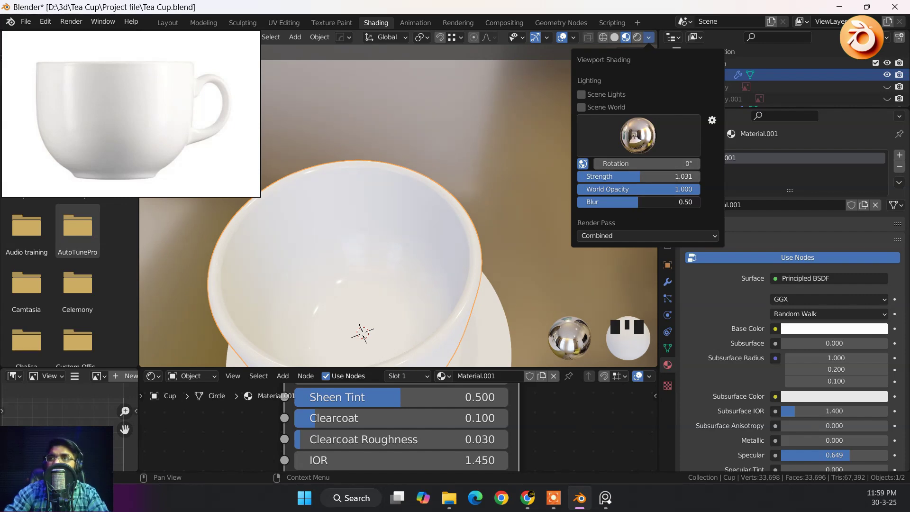
{"action": "scroll", "coordinate": [419, 240], "scroll_direction": "down", "scroll_amount": 2}
{"action": "middle_click_drag", "start_coordinate": [420, 240], "coordinate": [529, 227]}
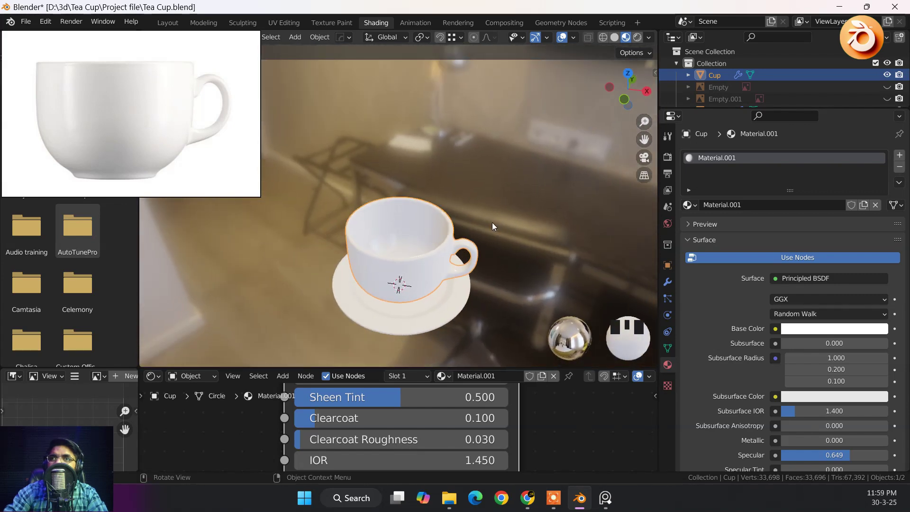
{"action": "scroll", "coordinate": [407, 253], "scroll_direction": "up", "scroll_amount": 3}
{"action": "middle_click_drag", "start_coordinate": [397, 260], "coordinate": [369, 276]}
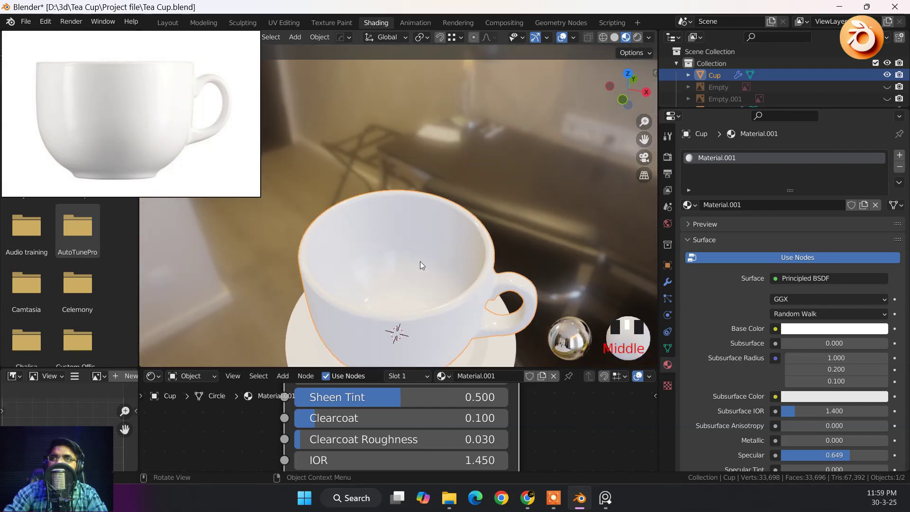
Step: Lower the viewport environment's Strength to about 0.916, and try Scene World lighting before switching it back off
{"action": "left_click", "coordinate": [648, 37]}
{"action": "mouse_move", "coordinate": [629, 177]}
{"action": "left_mouse_down"}
{"action": "mouse_move", "coordinate": [653, 177]}
{"action": "mouse_move", "coordinate": [602, 177]}
{"action": "mouse_move", "coordinate": [647, 176]}
{"action": "mouse_move", "coordinate": [635, 177]}
{"action": "left_mouse_up"}
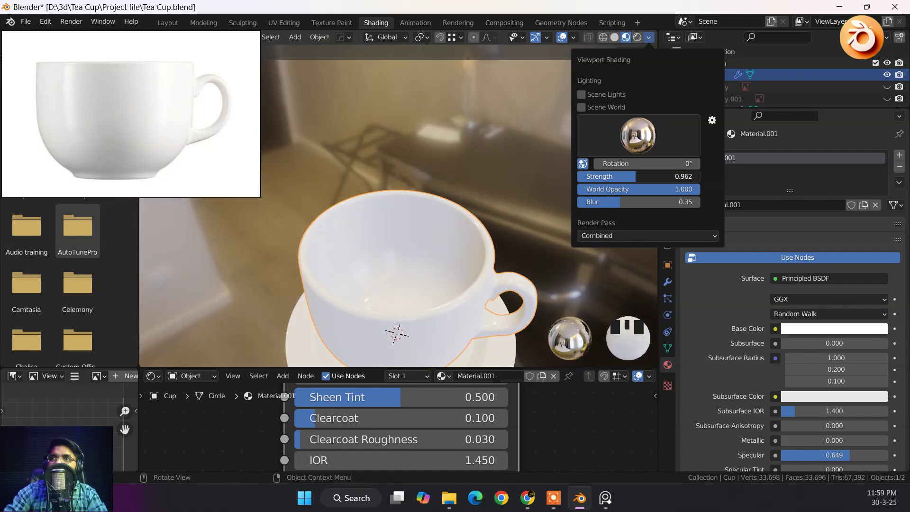
{"action": "left_click", "coordinate": [581, 108]}
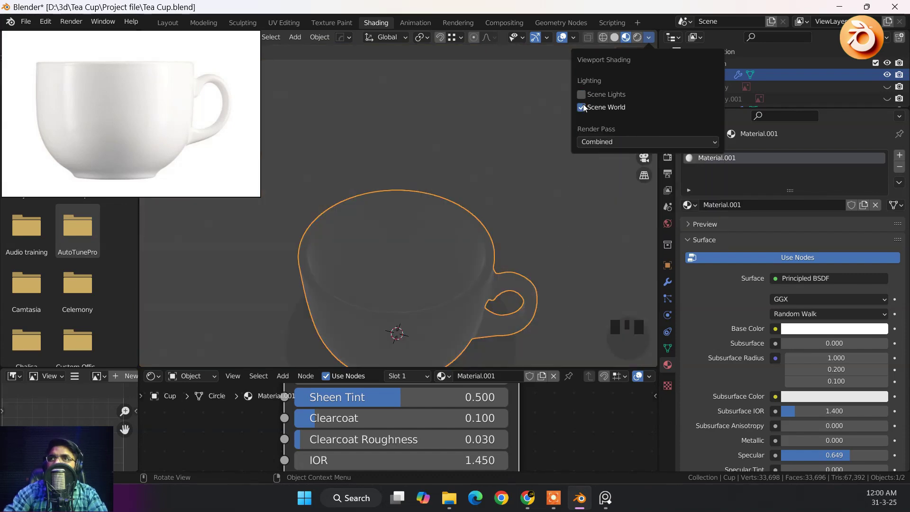
{"action": "left_click", "coordinate": [582, 107]}
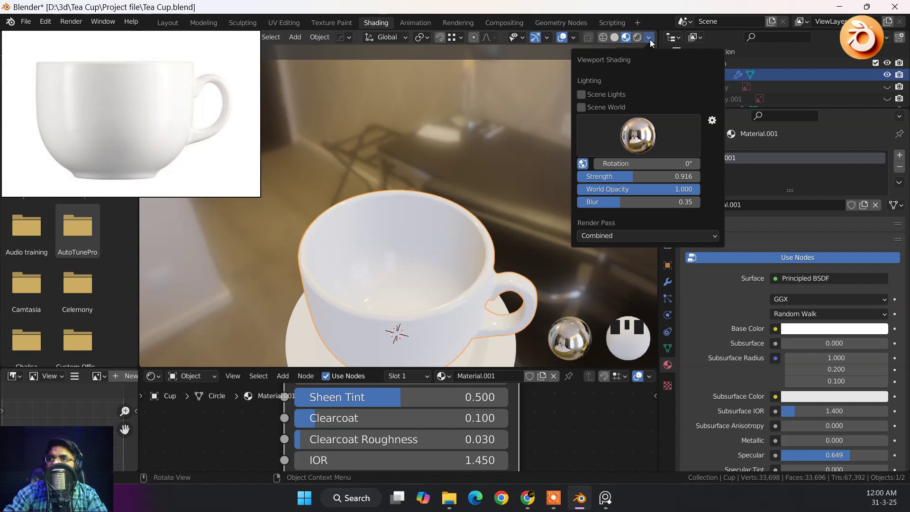
Step: Examine the cup's surface from above and from the side, including where its base meets the plate
{"action": "scroll", "coordinate": [388, 241], "scroll_direction": "down", "scroll_amount": 2}
{"action": "scroll", "coordinate": [373, 243], "scroll_direction": "up", "scroll_amount": 2}
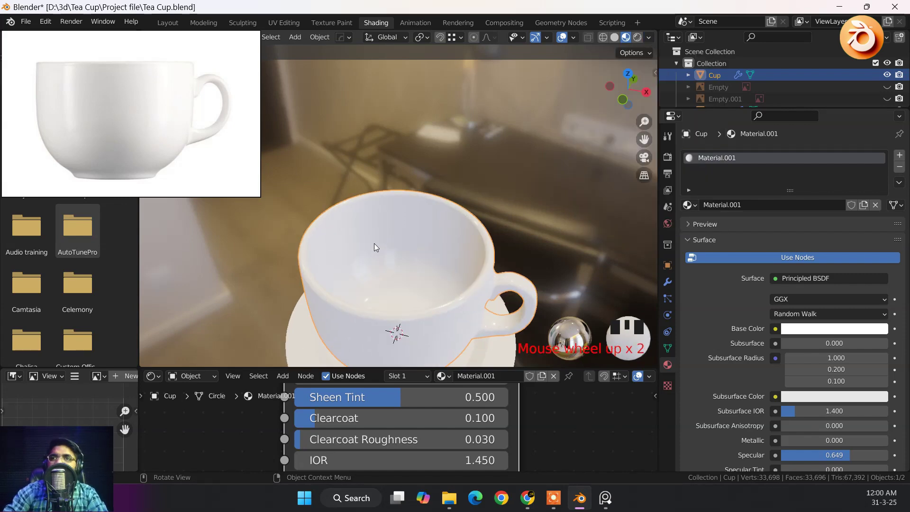
{"action": "scroll", "coordinate": [373, 243], "scroll_direction": "up", "scroll_amount": 1}
{"action": "middle_click_drag", "start_coordinate": [389, 255], "coordinate": [398, 180], "text": "shift"}
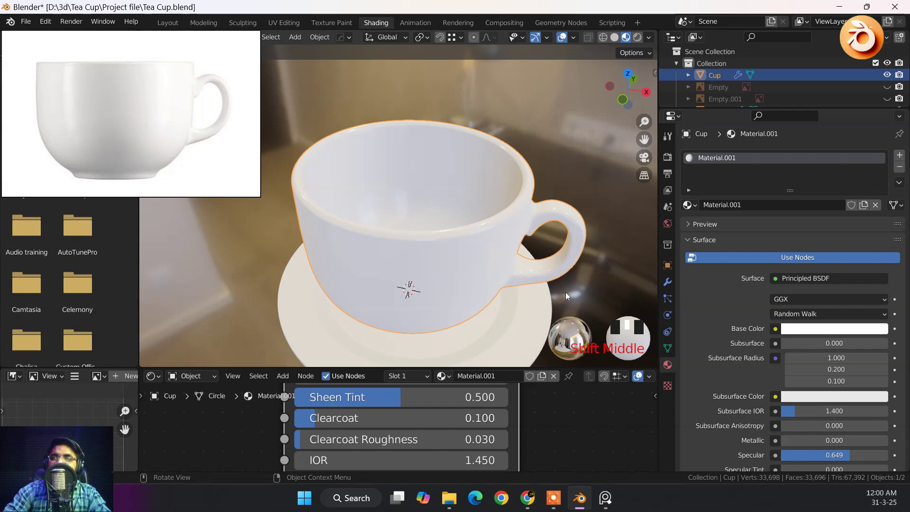
{"action": "middle_click_drag", "start_coordinate": [315, 308], "coordinate": [385, 194]}
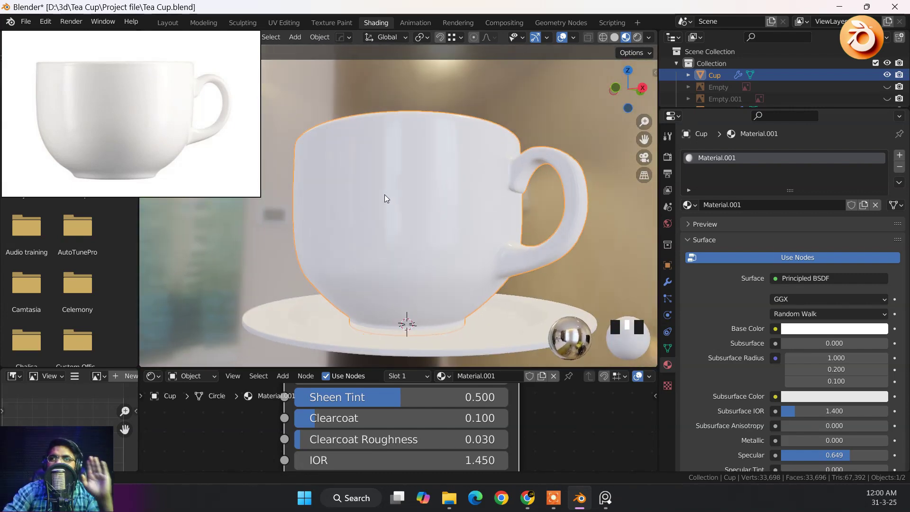
{"action": "left_click", "coordinate": [309, 298]}
{"action": "scroll", "coordinate": [479, 263], "scroll_direction": "down", "scroll_amount": 2}
{"action": "scroll", "coordinate": [419, 258], "scroll_direction": "up", "scroll_amount": 2}
{"action": "middle_click_drag", "start_coordinate": [419, 255], "coordinate": [416, 273]}
Step: Raise the cup slightly along the global Z axis so its base rests on the plate
{"action": "left_click", "coordinate": [416, 273]}
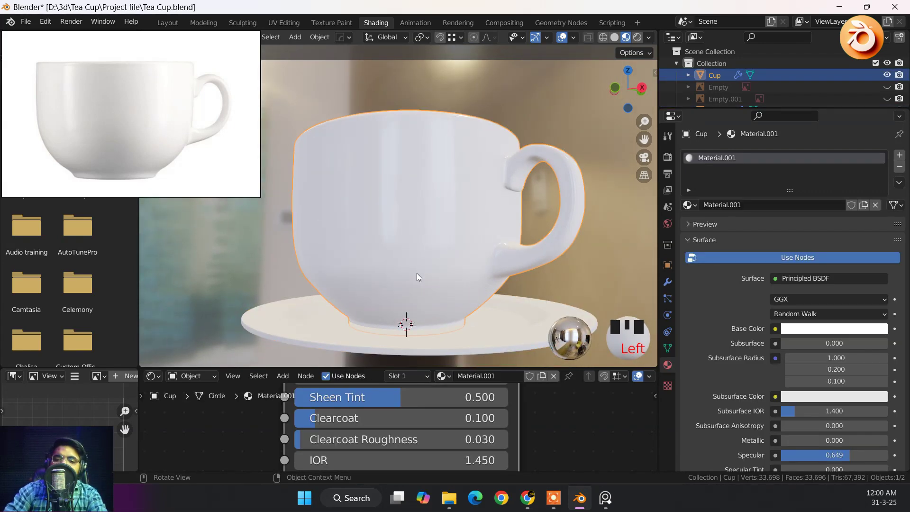
{"action": "key", "text": "g"}
{"action": "key", "text": "z"}
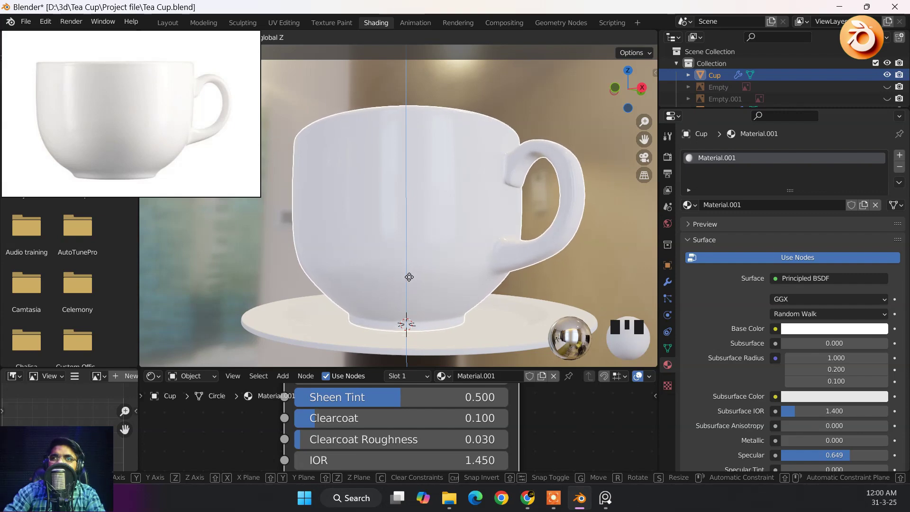
{"action": "left_click", "coordinate": [414, 278]}
Step: Examine the cup and plate together, and bring both the cup and plate reference photos into view for comparison
{"action": "scroll", "coordinate": [438, 257], "scroll_direction": "down", "scroll_amount": 3}
{"action": "middle_click_drag", "start_coordinate": [438, 257], "coordinate": [450, 286]}
{"action": "left_click", "coordinate": [468, 277]}
{"action": "scroll", "coordinate": [379, 295], "scroll_direction": "up", "scroll_amount": 6}
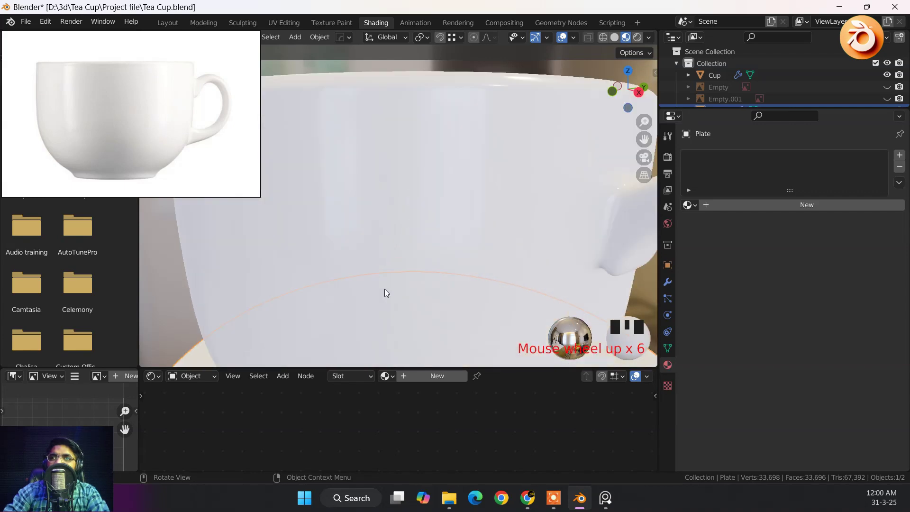
{"action": "middle_click_drag", "start_coordinate": [386, 292], "coordinate": [413, 309]}
{"action": "scroll", "coordinate": [462, 274], "scroll_direction": "down", "scroll_amount": 5}
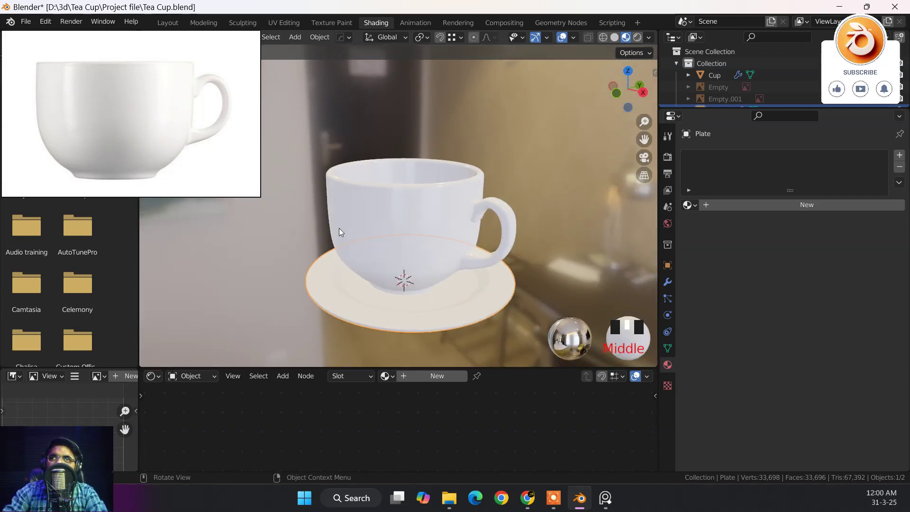
{"action": "scroll", "coordinate": [105, 110], "scroll_direction": "down", "scroll_amount": 4}
{"action": "middle_click_drag", "start_coordinate": [136, 190], "coordinate": [153, 118]}
{"action": "scroll", "coordinate": [153, 116], "scroll_direction": "down", "scroll_amount": 3}
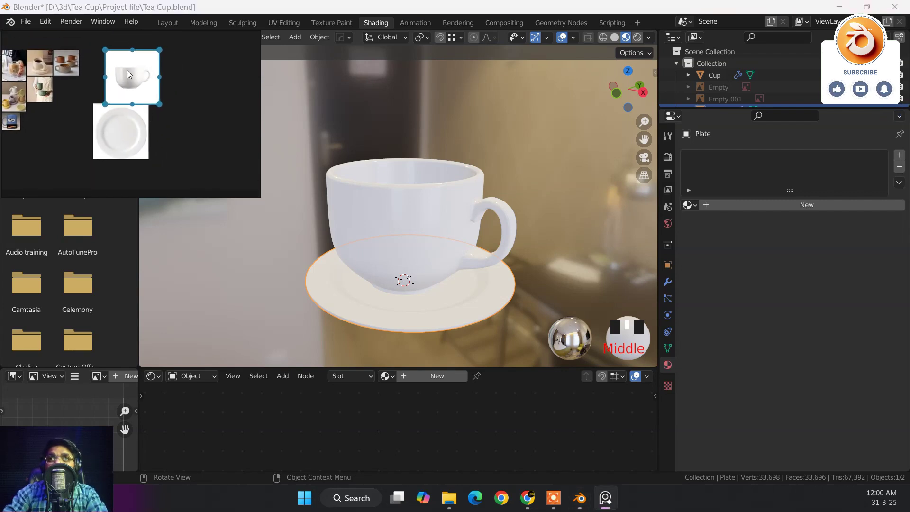
{"action": "left_click", "coordinate": [114, 131]}
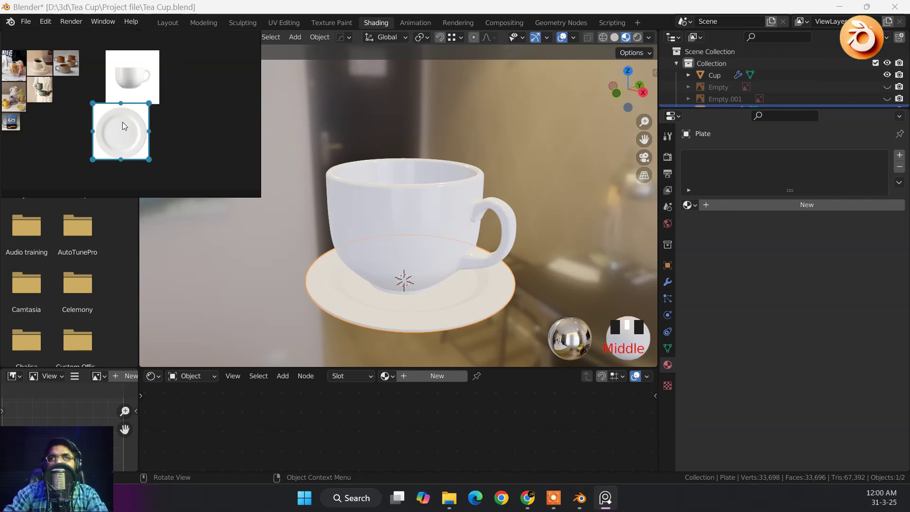
{"action": "left_click", "coordinate": [141, 90]}
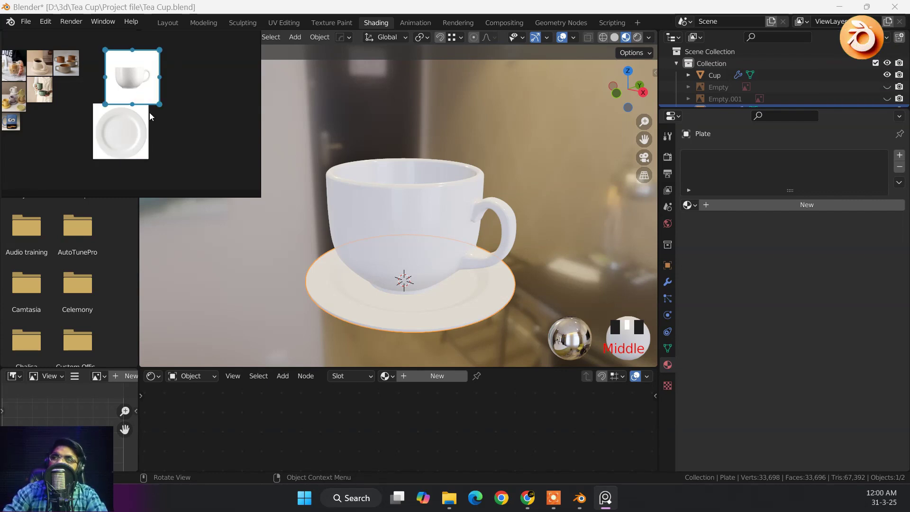
Step: Select the cup and bring its whole material node setup into view
{"action": "left_click", "coordinate": [417, 207]}
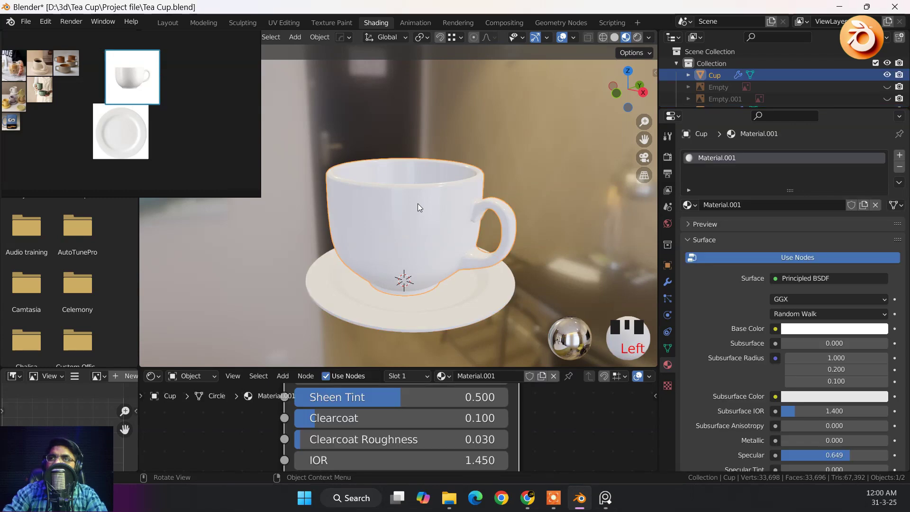
{"action": "scroll", "coordinate": [413, 412], "scroll_direction": "down", "scroll_amount": 10}
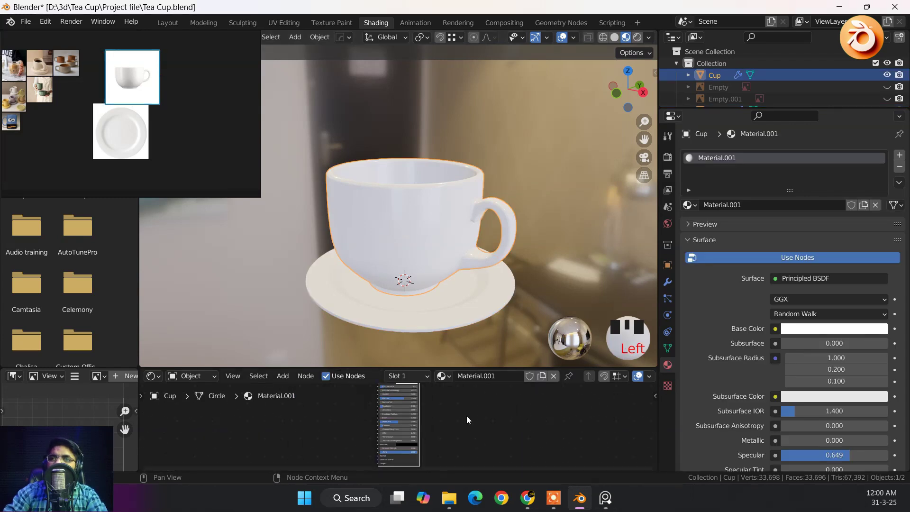
{"action": "middle_click_drag", "start_coordinate": [468, 415], "coordinate": [469, 418]}
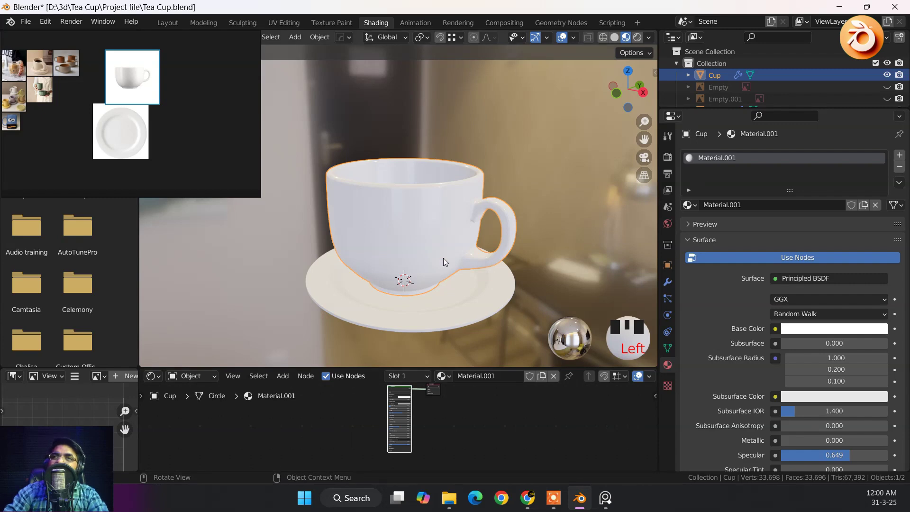
{"action": "left_click", "coordinate": [443, 318]}
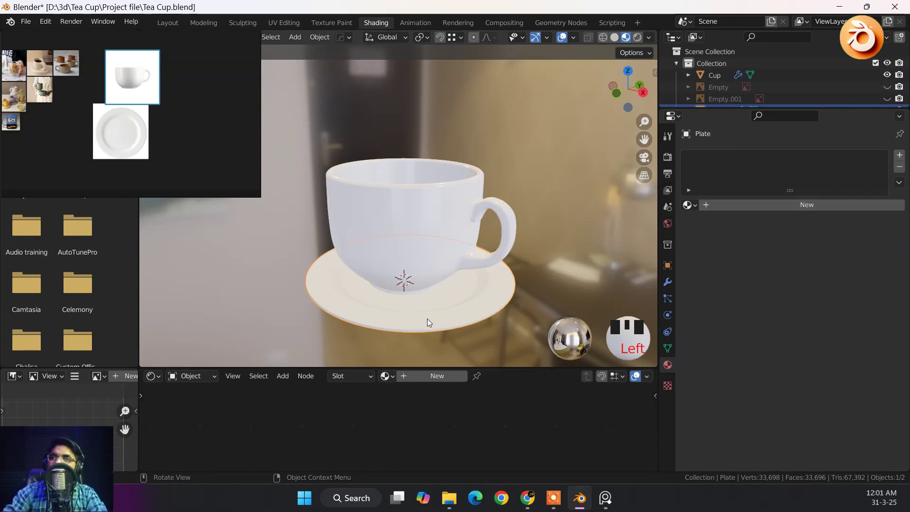
{"action": "left_click", "coordinate": [386, 376]}
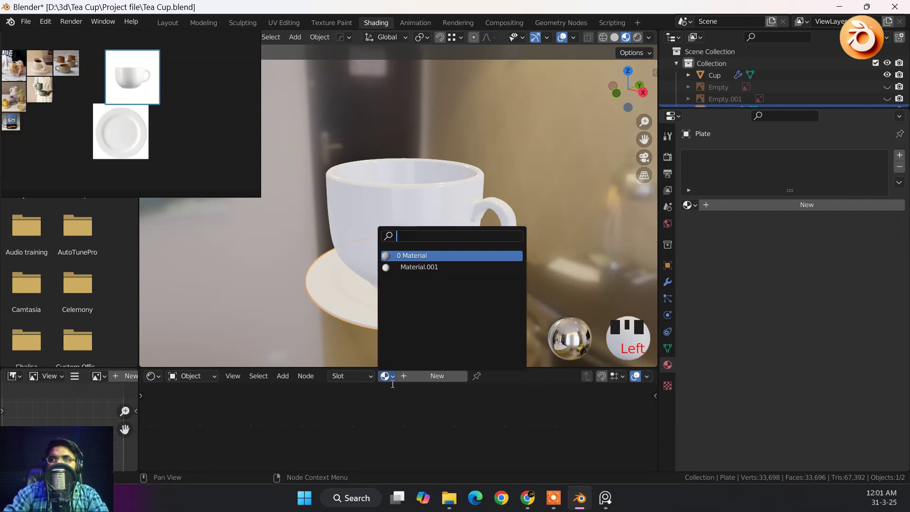
{"action": "left_click", "coordinate": [385, 376]}
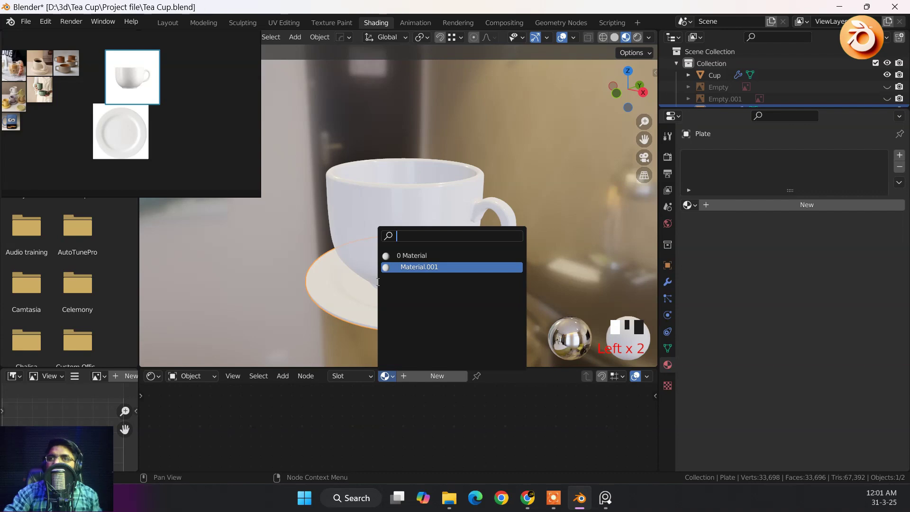
{"action": "left_click", "coordinate": [395, 190]}
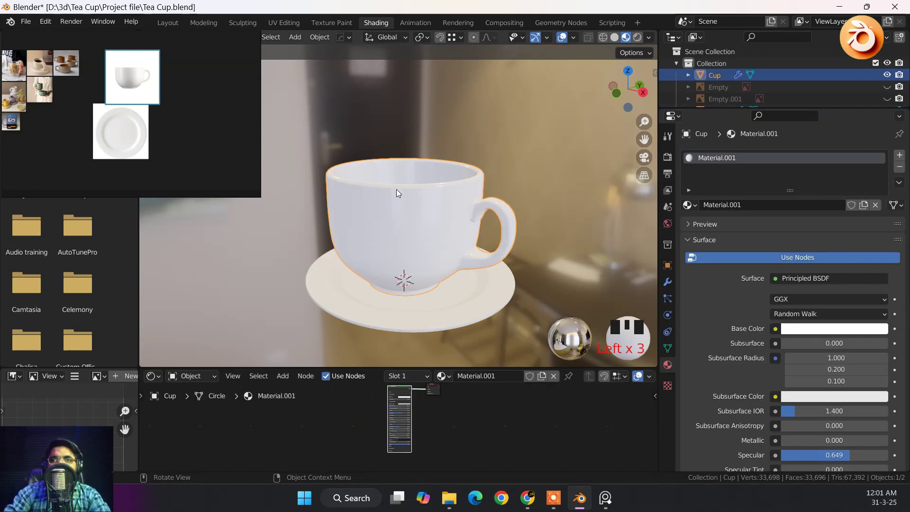
{"action": "scroll", "coordinate": [424, 398], "scroll_direction": "up", "scroll_amount": 1}
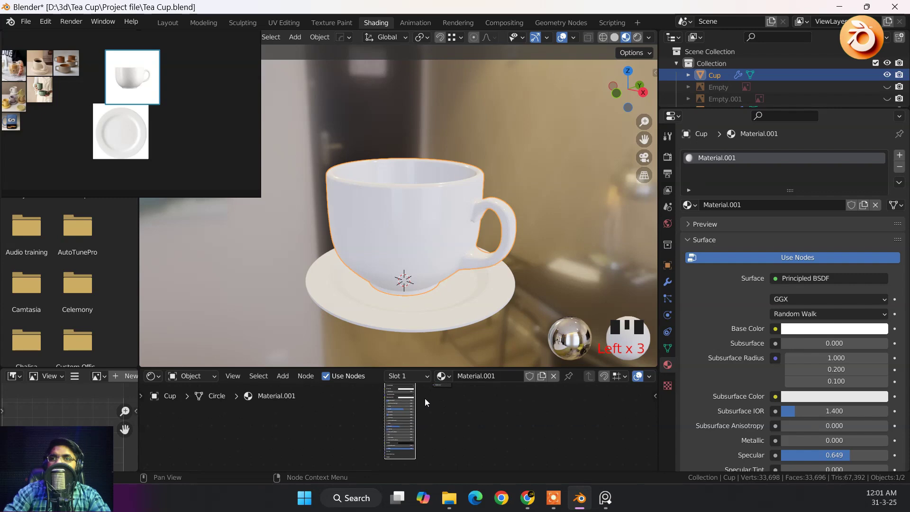
{"action": "left_click", "coordinate": [382, 313]}
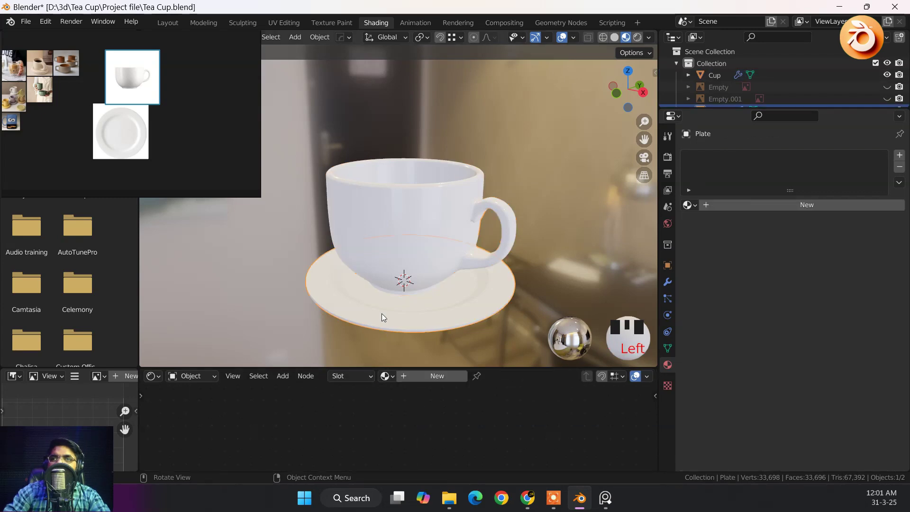
{"action": "left_click", "coordinate": [385, 376]}
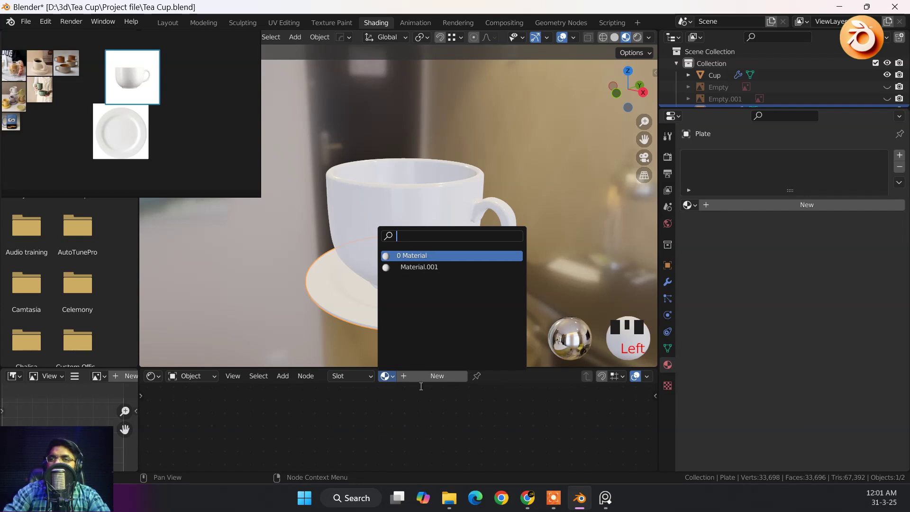
{"action": "left_click", "coordinate": [399, 397]}
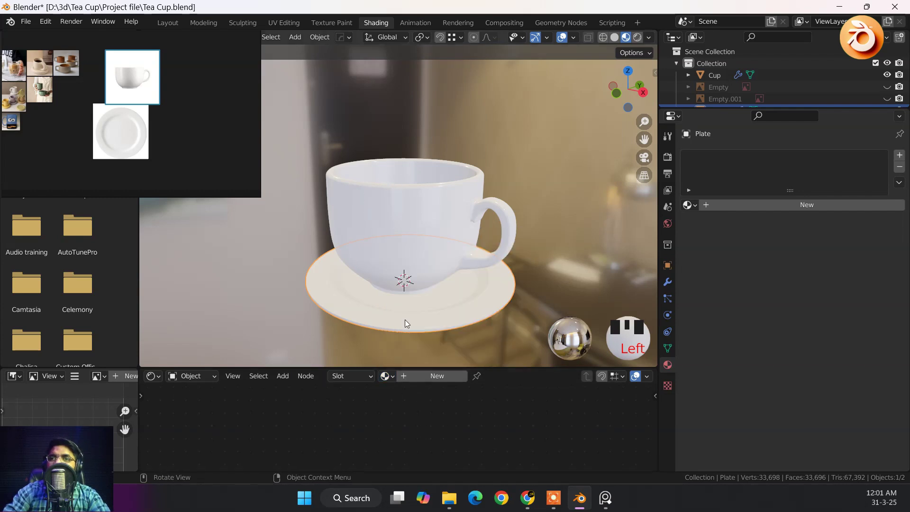
Step: Select the cup and rename its material to "Ceramic Material"
{"action": "double_click", "coordinate": [423, 232]}
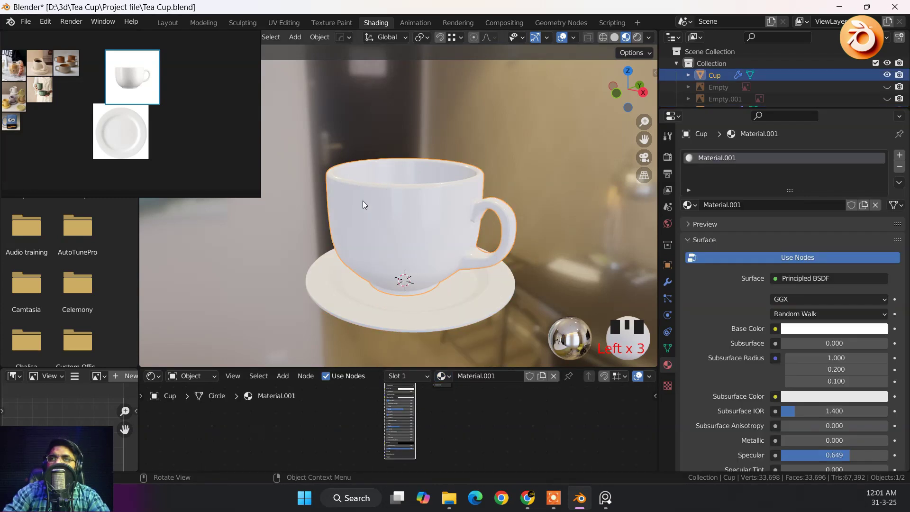
{"action": "left_click", "coordinate": [404, 233]}
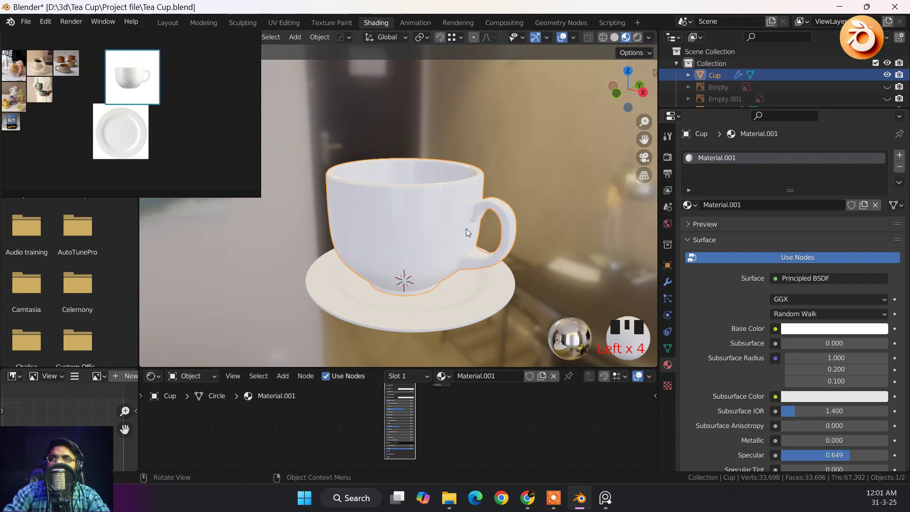
{"action": "left_click", "coordinate": [499, 375]}
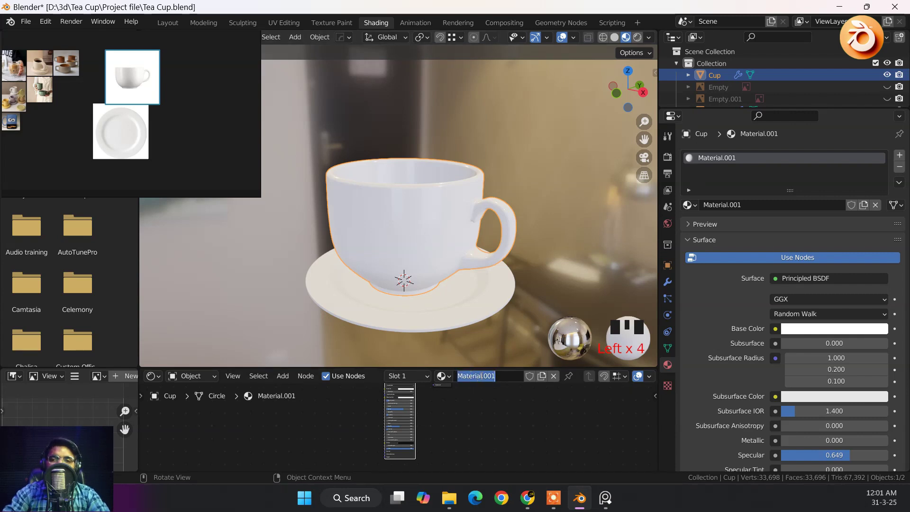
{"action": "type", "text": "Ce"}
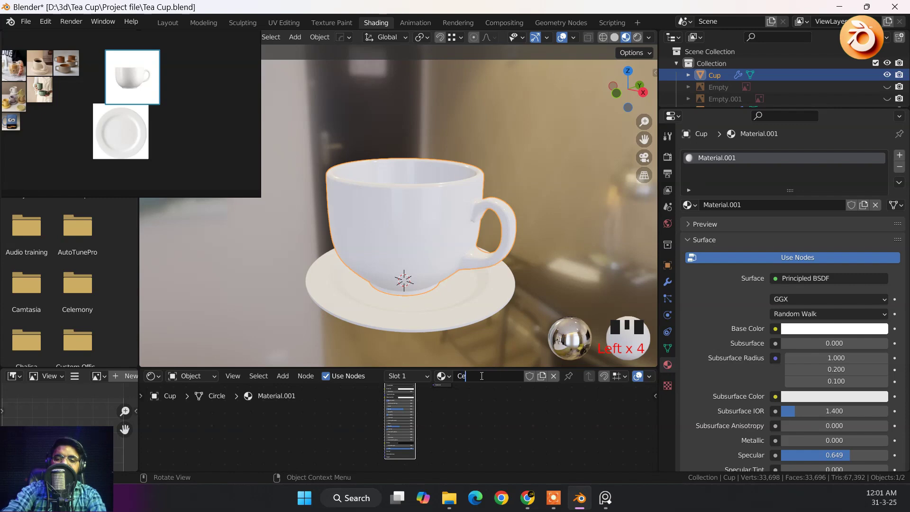
{"action": "type", "text": "ramic"}
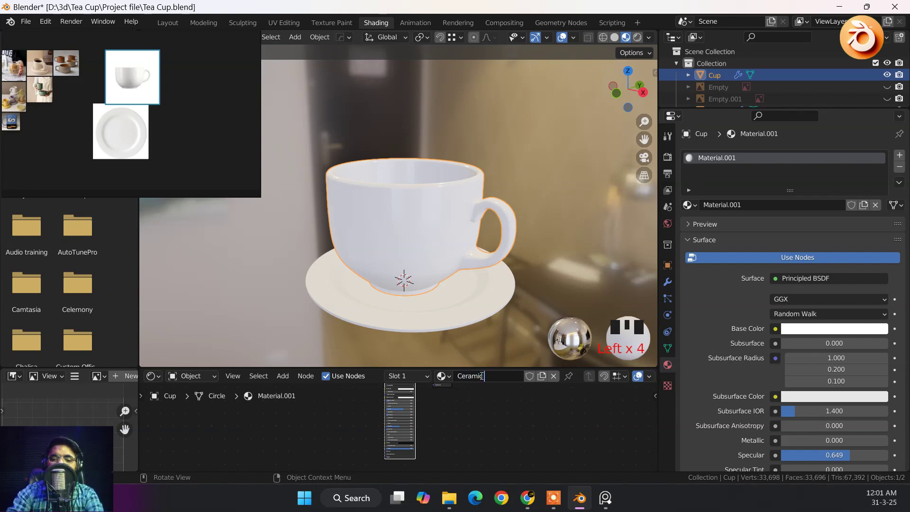
{"action": "type", "text": " Mat"}
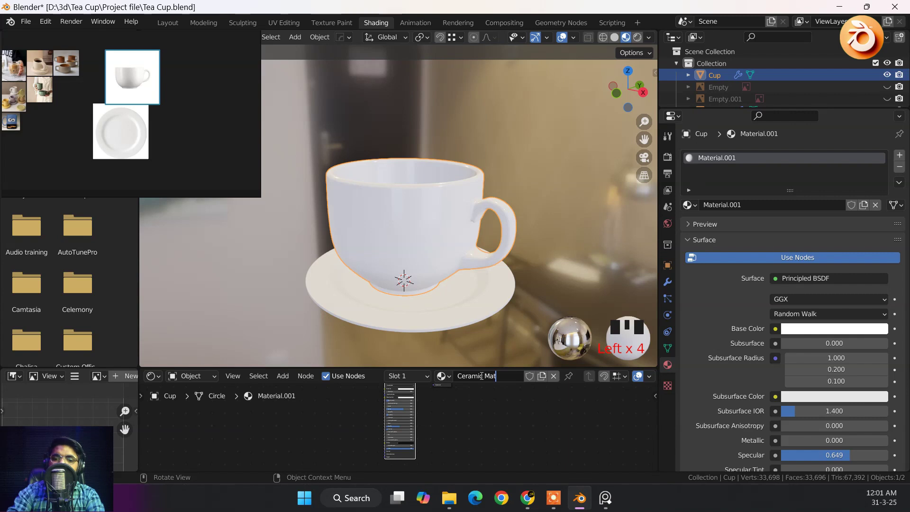
{"action": "type", "text": "erial"}
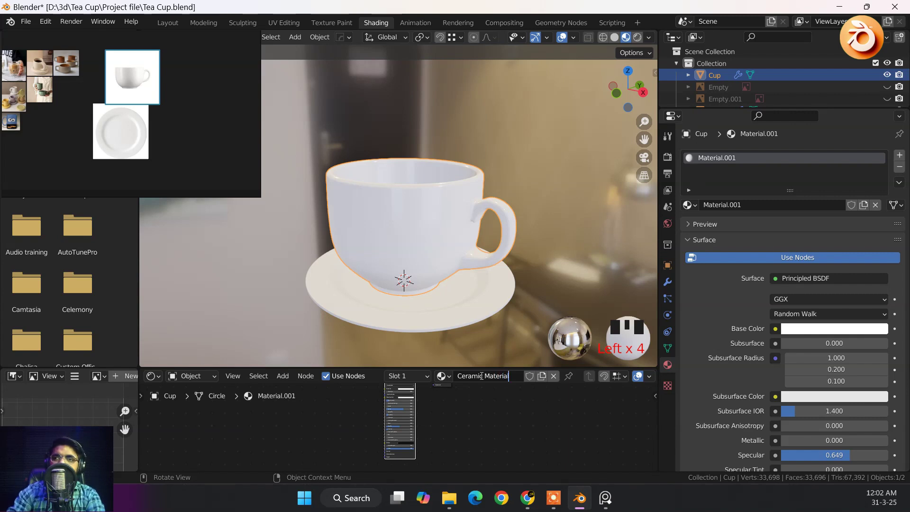
{"action": "key", "text": "Return"}
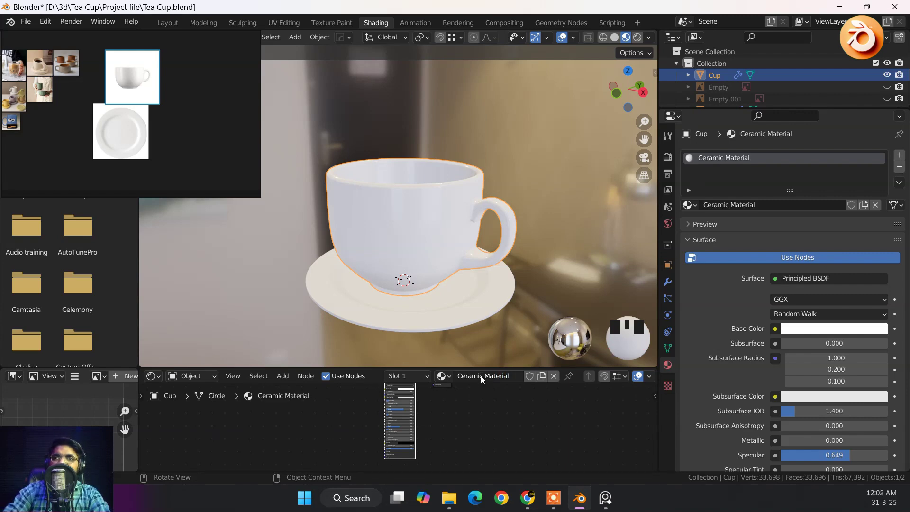
Step: Assign the existing Ceramic Material to the plate under the cup
{"action": "left_click", "coordinate": [411, 302]}
{"action": "left_click", "coordinate": [386, 376]}
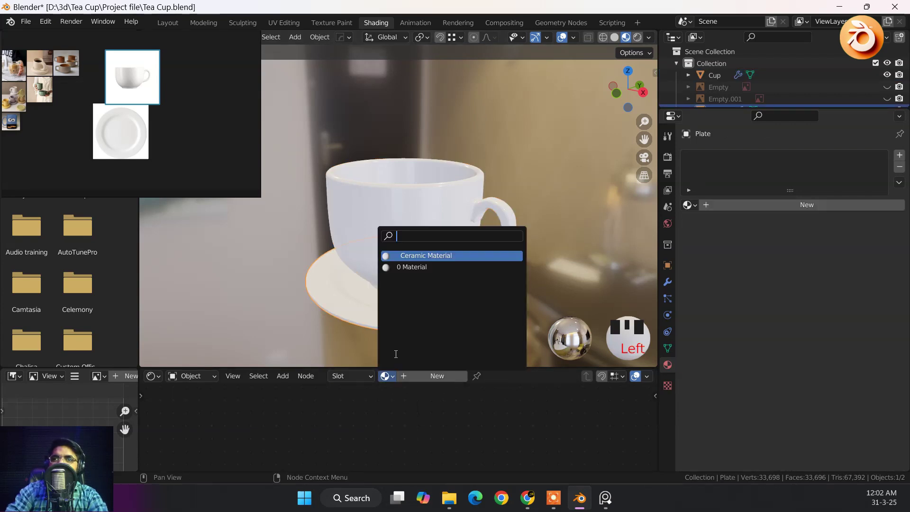
{"action": "left_click", "coordinate": [427, 255]}
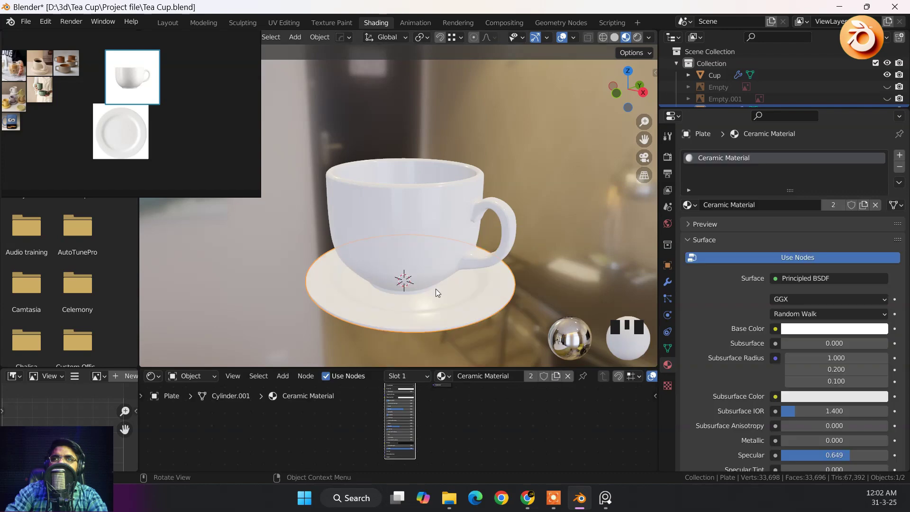
Step: Examine the ceramic finish on the cup and plate up close and from several sides
{"action": "scroll", "coordinate": [452, 316], "scroll_direction": "up", "scroll_amount": 2}
{"action": "middle_click_drag", "start_coordinate": [452, 316], "coordinate": [339, 290]}
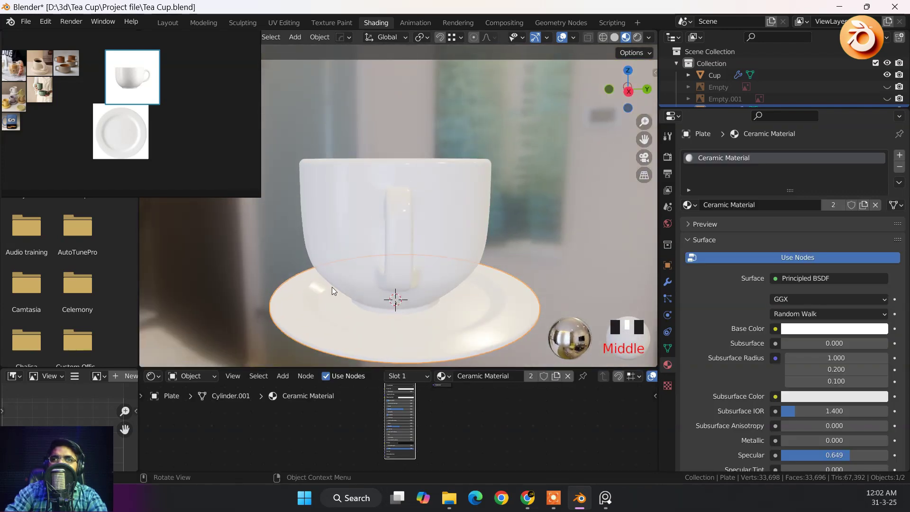
{"action": "scroll", "coordinate": [311, 294], "scroll_direction": "up", "scroll_amount": 1}
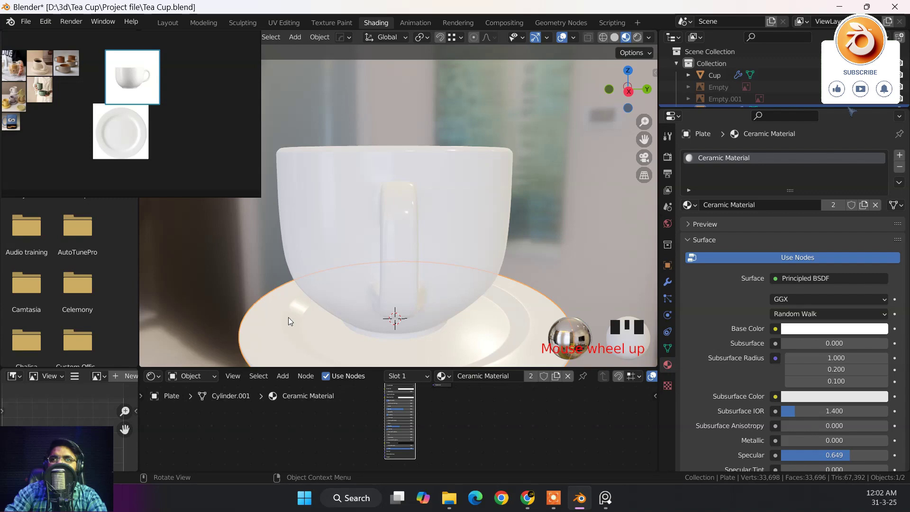
{"action": "scroll", "coordinate": [351, 330], "scroll_direction": "down", "scroll_amount": 3}
{"action": "middle_click_drag", "start_coordinate": [351, 330], "coordinate": [392, 341]}
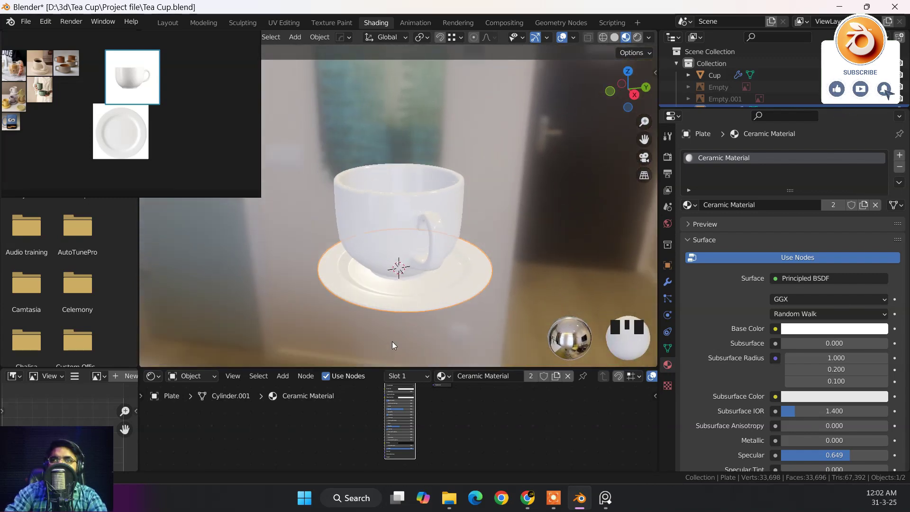
{"action": "middle_click_drag", "start_coordinate": [370, 279], "coordinate": [413, 251]}
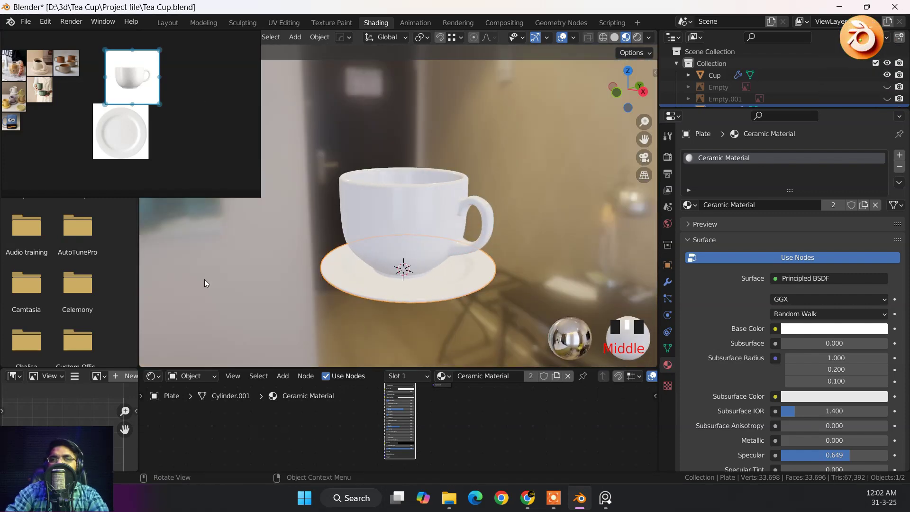
Step: Hide the reference images and show the cup and plate in the Layout workspace with Material Preview shading
{"action": "left_click", "coordinate": [611, 499]}
{"action": "scroll", "coordinate": [447, 422], "scroll_direction": "down", "scroll_amount": 2}
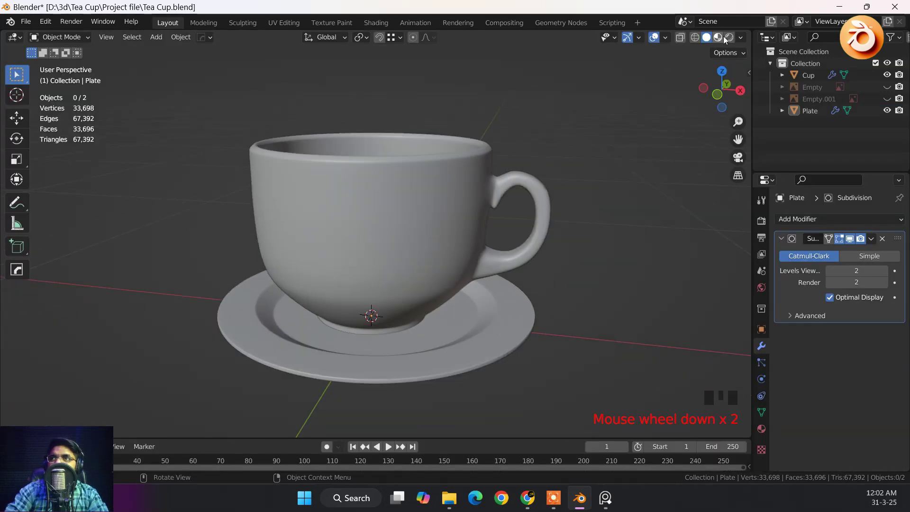
{"action": "left_click", "coordinate": [718, 38]}
{"action": "mouse_move", "coordinate": [483, 259]}
{"action": "middle_mouse_down"}
{"action": "mouse_move", "coordinate": [327, 266]}
{"action": "mouse_move", "coordinate": [259, 327]}
{"action": "mouse_move", "coordinate": [332, 329]}
{"action": "mouse_move", "coordinate": [483, 299]}
{"action": "mouse_move", "coordinate": [496, 259]}
{"action": "mouse_move", "coordinate": [454, 264]}
{"action": "mouse_move", "coordinate": [435, 296]}
{"action": "mouse_move", "coordinate": [446, 285]}
{"action": "middle_mouse_up"}
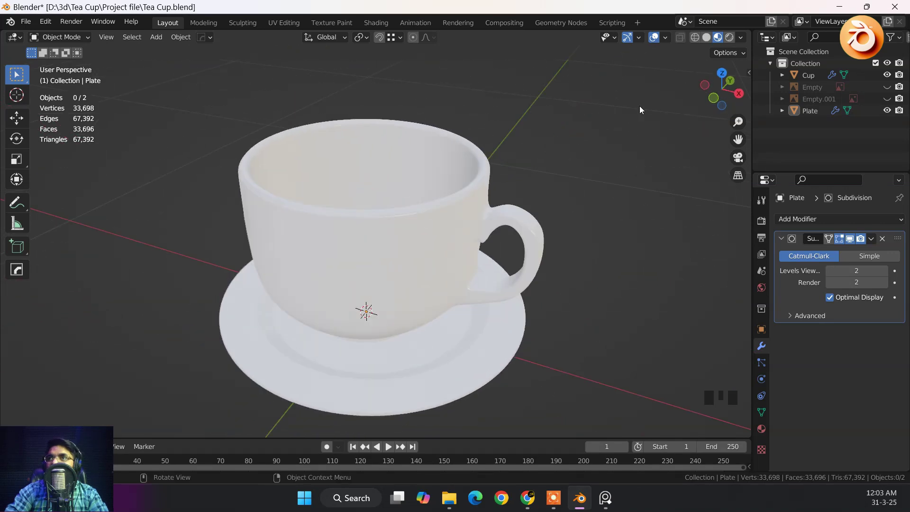
Step: Try Rendered viewport shading on the cup and plate, and go back to Solid shading
{"action": "left_click", "coordinate": [729, 38]}
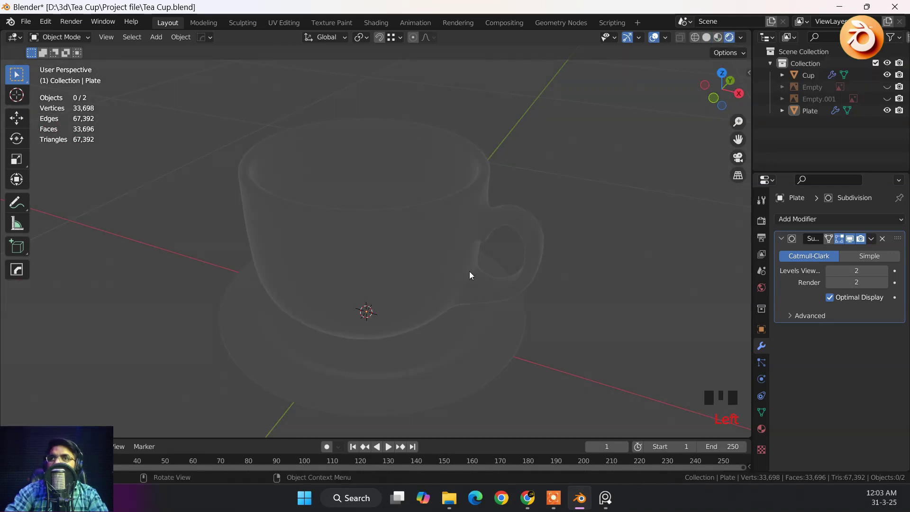
{"action": "mouse_move", "coordinate": [469, 271]}
{"action": "middle_mouse_down"}
{"action": "mouse_move", "coordinate": [376, 303]}
{"action": "mouse_move", "coordinate": [484, 280]}
{"action": "mouse_move", "coordinate": [447, 280]}
{"action": "mouse_move", "coordinate": [423, 309]}
{"action": "mouse_move", "coordinate": [559, 271]}
{"action": "middle_mouse_up"}
{"action": "scroll", "coordinate": [448, 283], "scroll_direction": "down", "scroll_amount": 2}
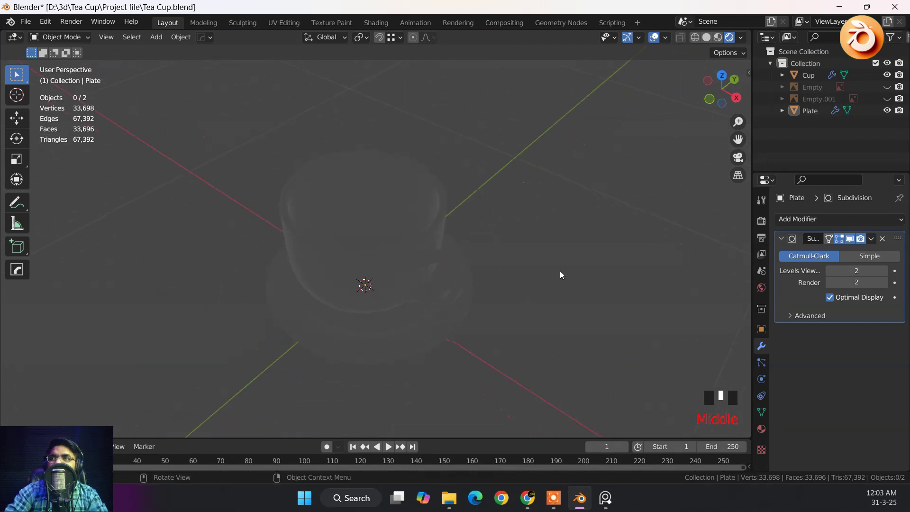
{"action": "scroll", "coordinate": [322, 264], "scroll_direction": "down", "scroll_amount": 5}
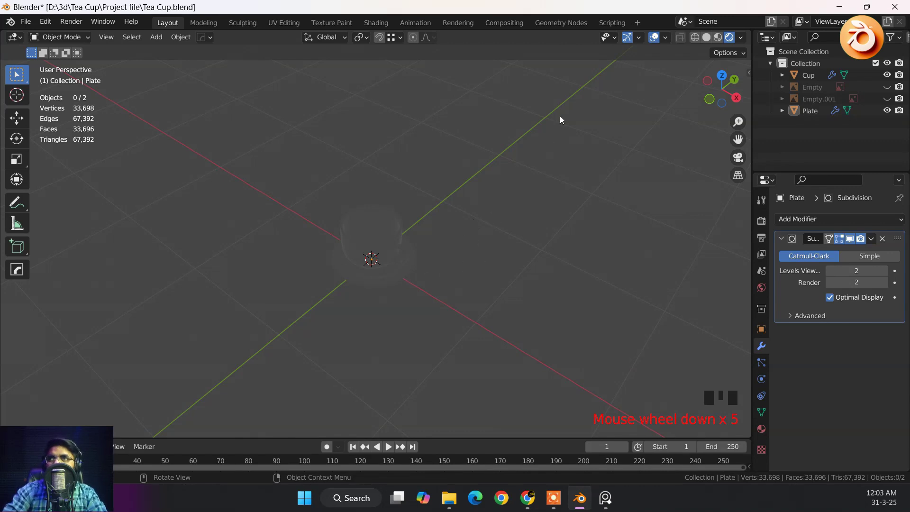
{"action": "left_click", "coordinate": [706, 39]}
{"action": "scroll", "coordinate": [364, 260], "scroll_direction": "up", "scroll_amount": 6}
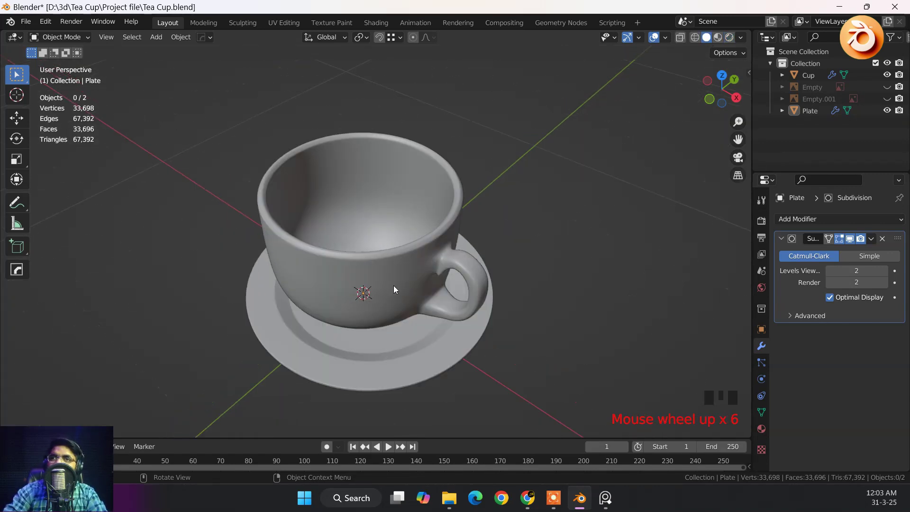
Step: Set the viewport shading to Material Preview, inspect the cup on its plate, and leave nothing selected
{"action": "left_click", "coordinate": [717, 37]}
{"action": "left_click", "coordinate": [718, 36]}
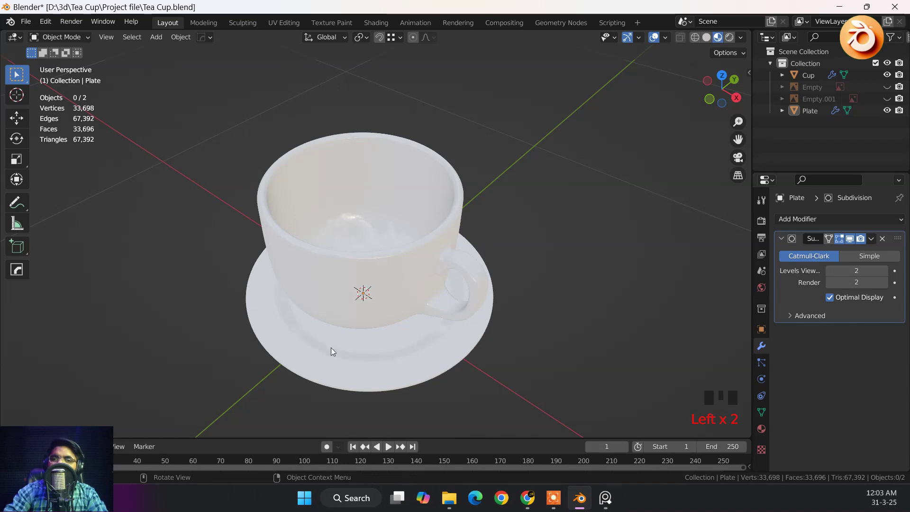
{"action": "middle_click_drag", "start_coordinate": [345, 336], "coordinate": [396, 294]}
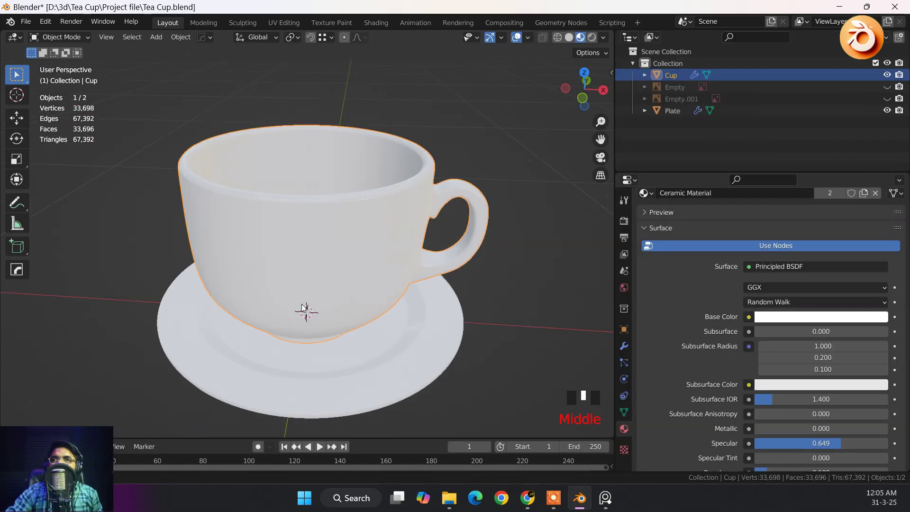
{"action": "left_click", "coordinate": [532, 306]}
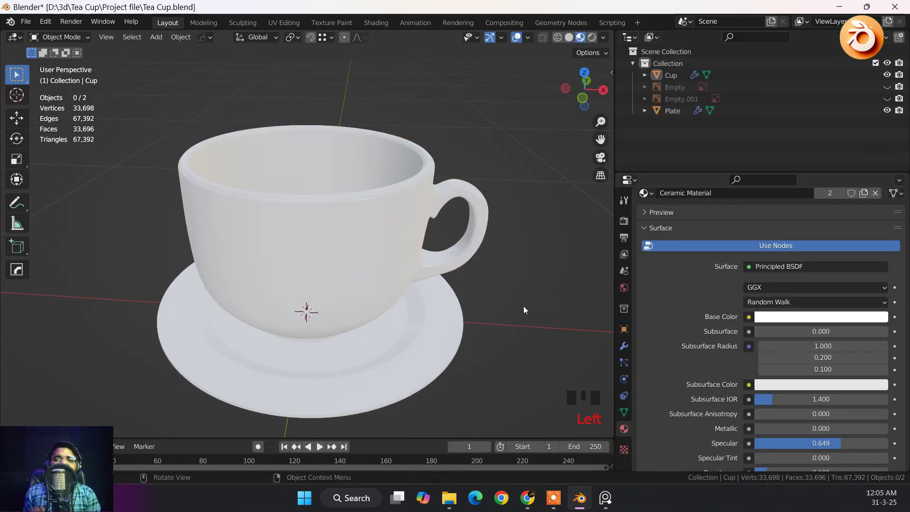